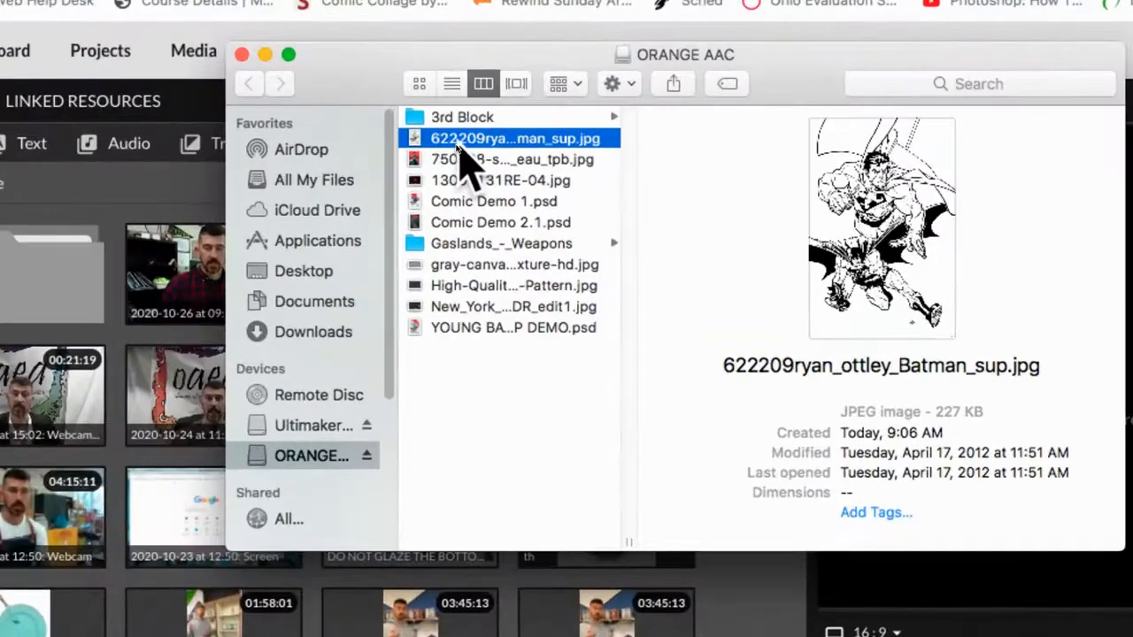
# Open 622209ryan_ottley_Batman_sup.jpg from the ORANGE AAC drive in Adobe Photoshop CC 2018 and unlock its Background layer.
pyautogui.click(464, 143)
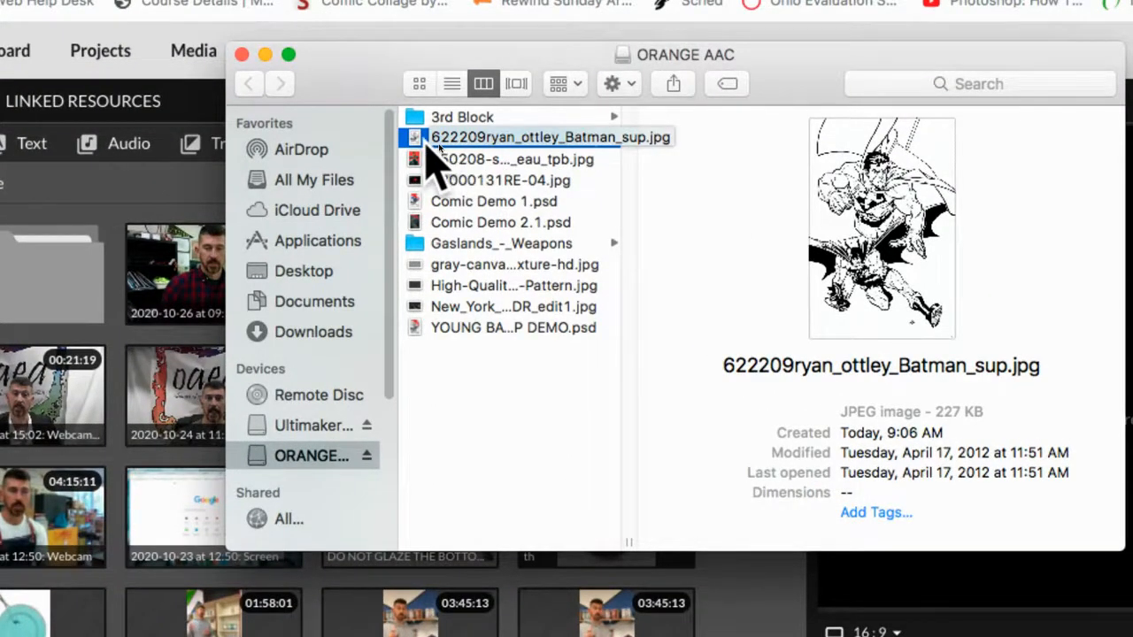
pyautogui.rightClick(431, 141)
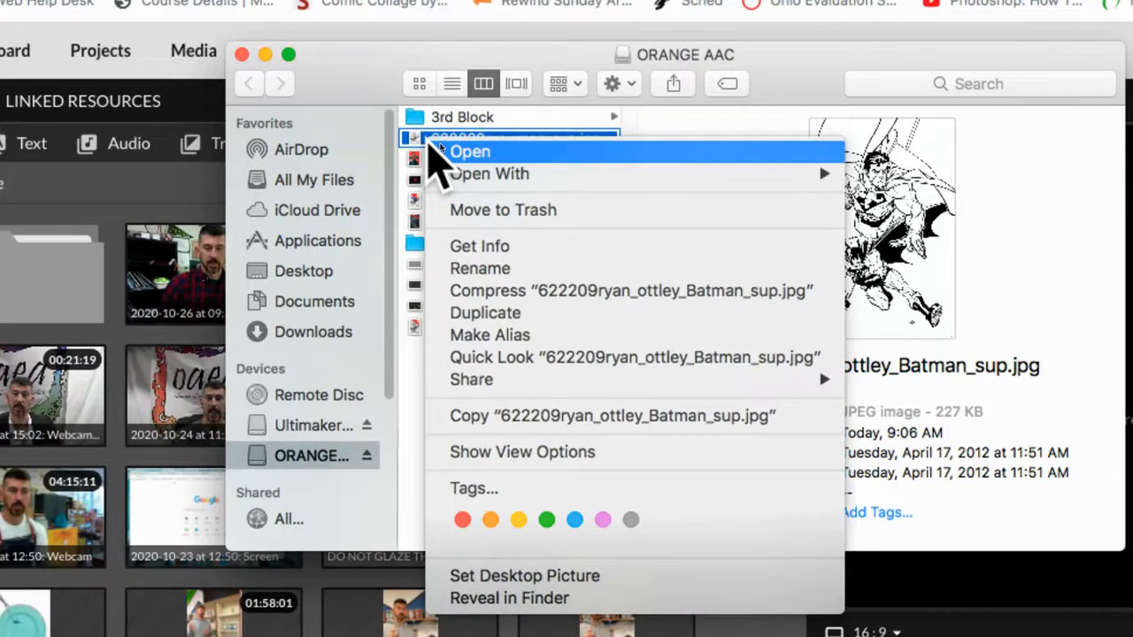
pyautogui.moveTo(490, 174)
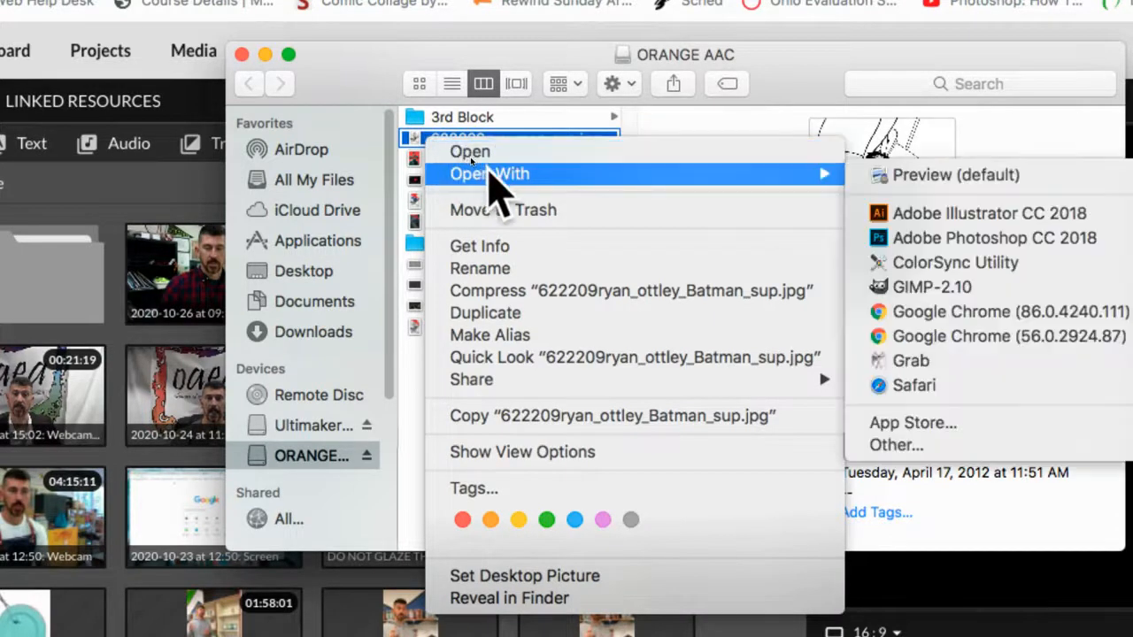
pyautogui.click(986, 241)
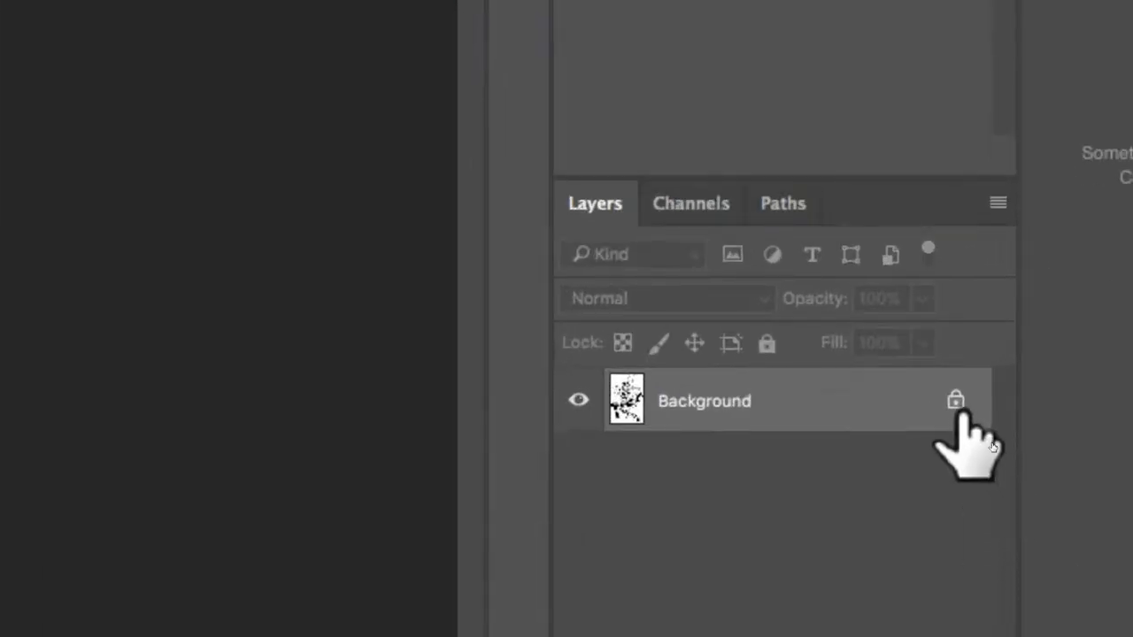
pyautogui.click(956, 403)
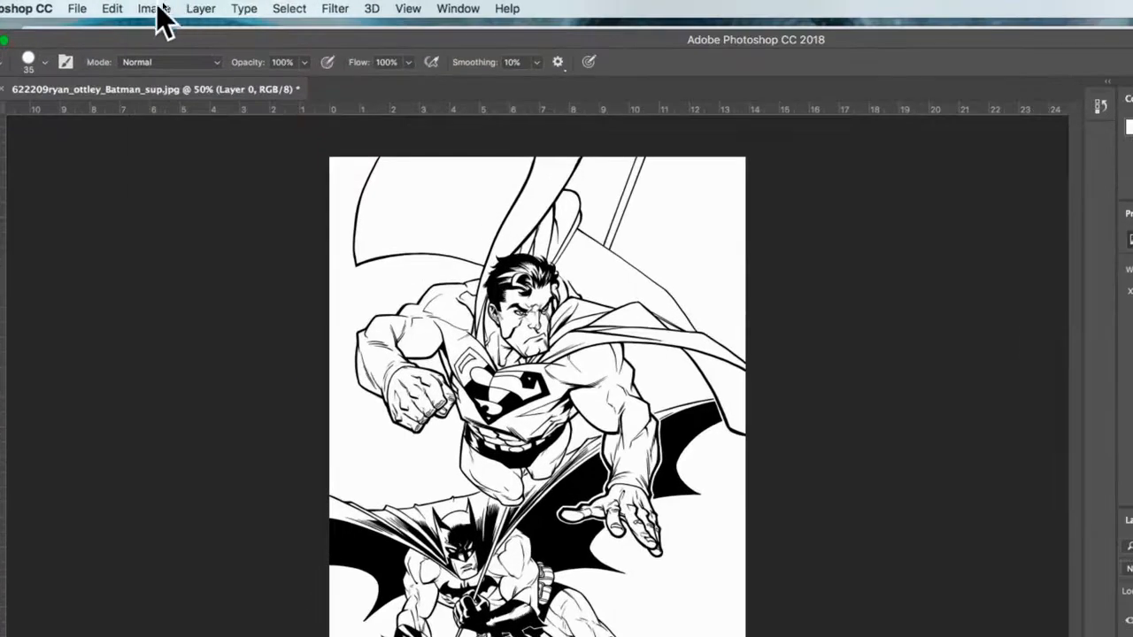
# View the Brightness/Contrast adjustment for the line art and accept it with both values at 0.
pyautogui.click(163, 6)
pyautogui.moveTo(186, 58)
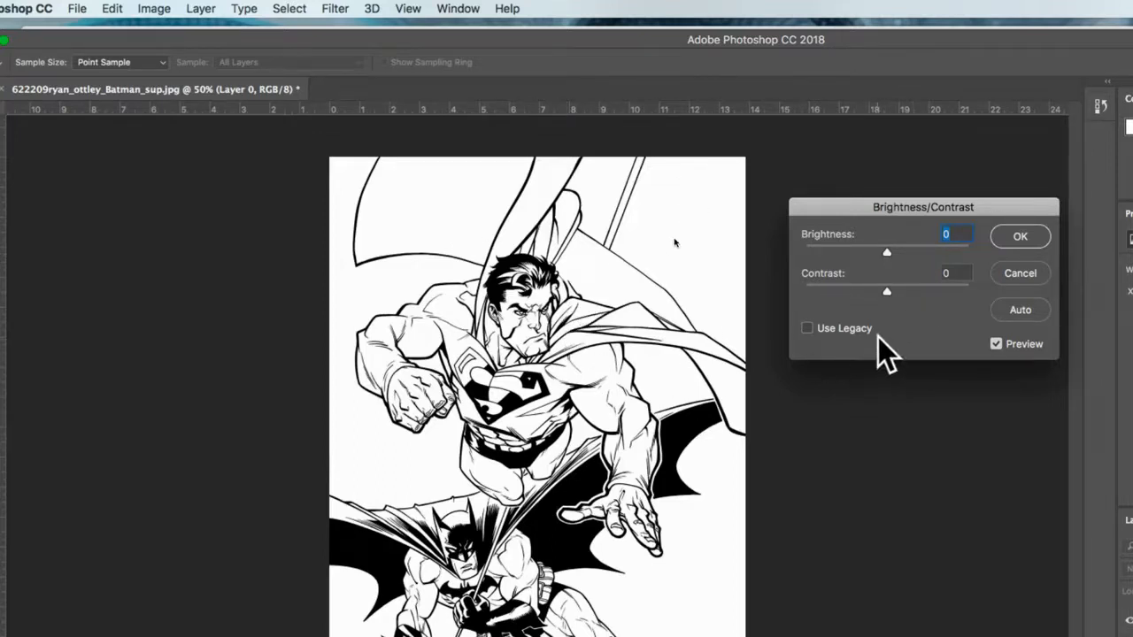
pyautogui.click(1019, 237)
pyautogui.press('b')
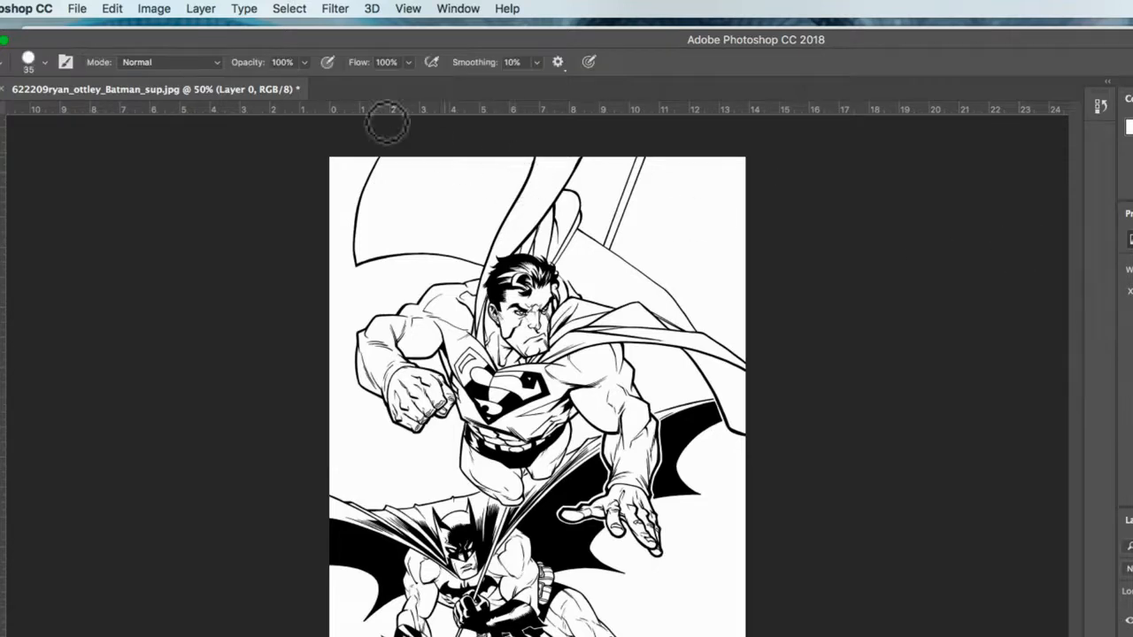
# View the Levels adjustment for the line art and accept it with the Default preset.
pyautogui.click(155, 11)
pyautogui.moveTo(191, 55)
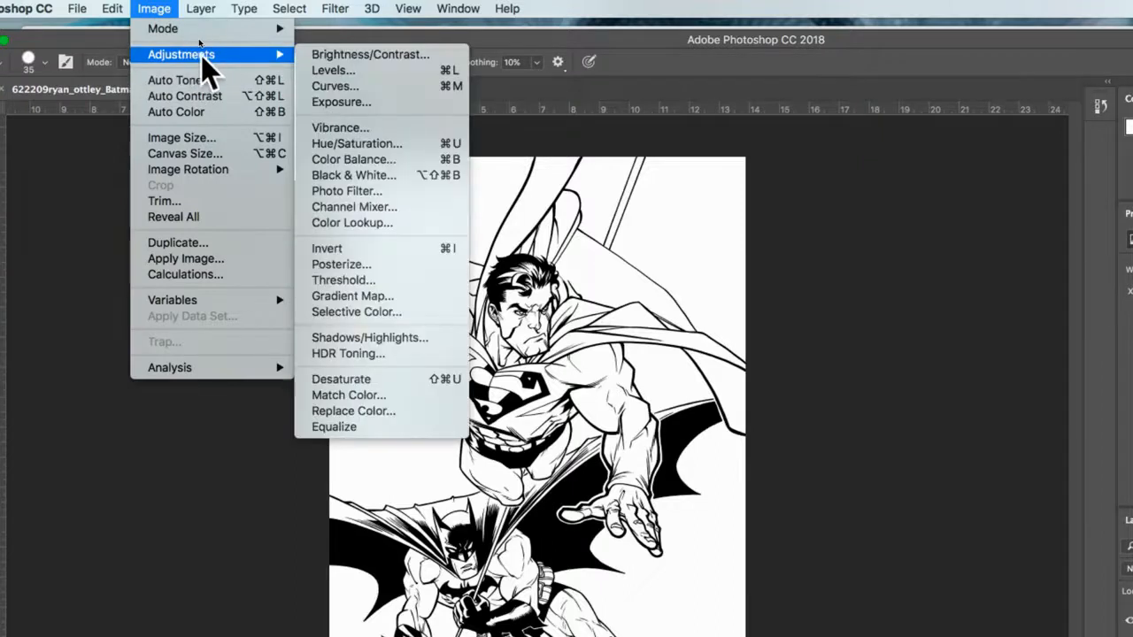
pyautogui.click(342, 69)
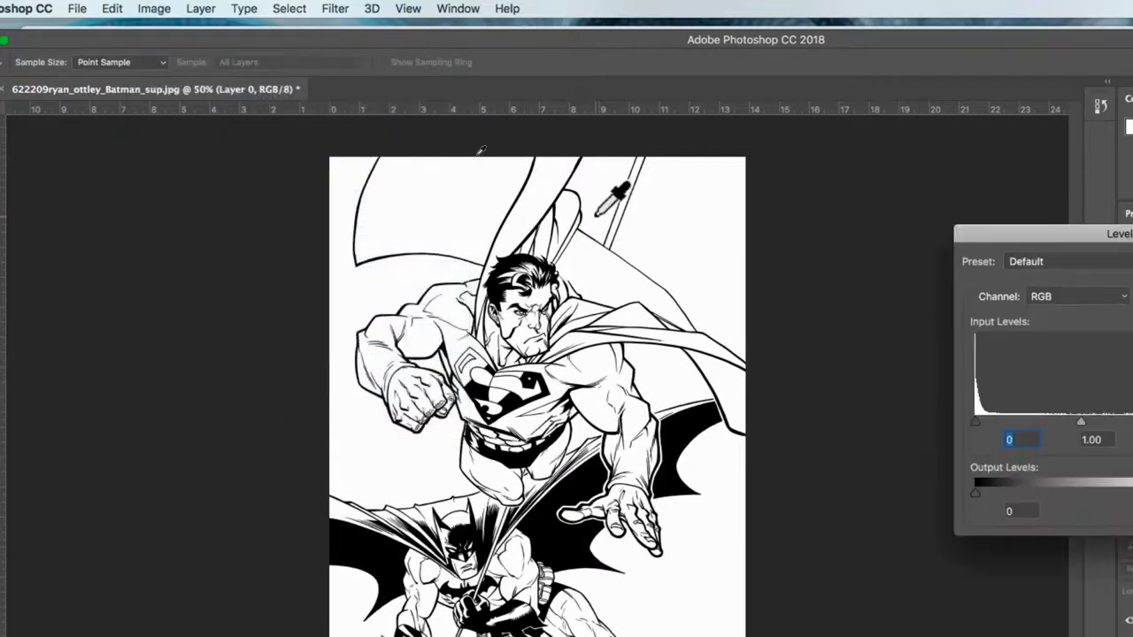
pyautogui.moveTo(995, 236); pyautogui.dragTo(737, 188)
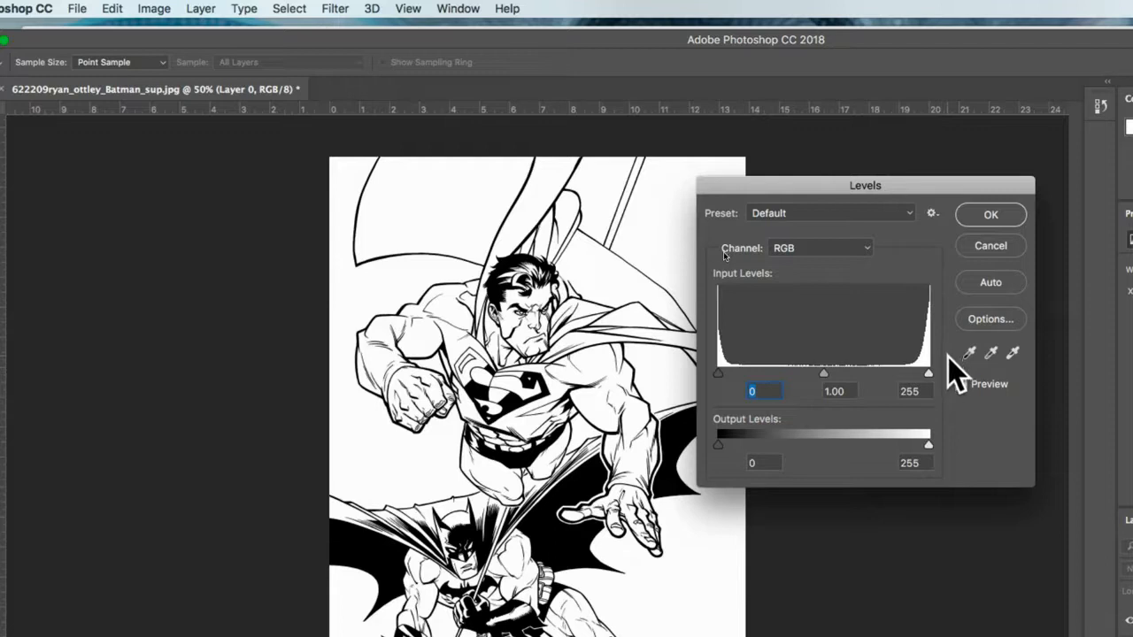
pyautogui.click(991, 215)
pyautogui.press('b')
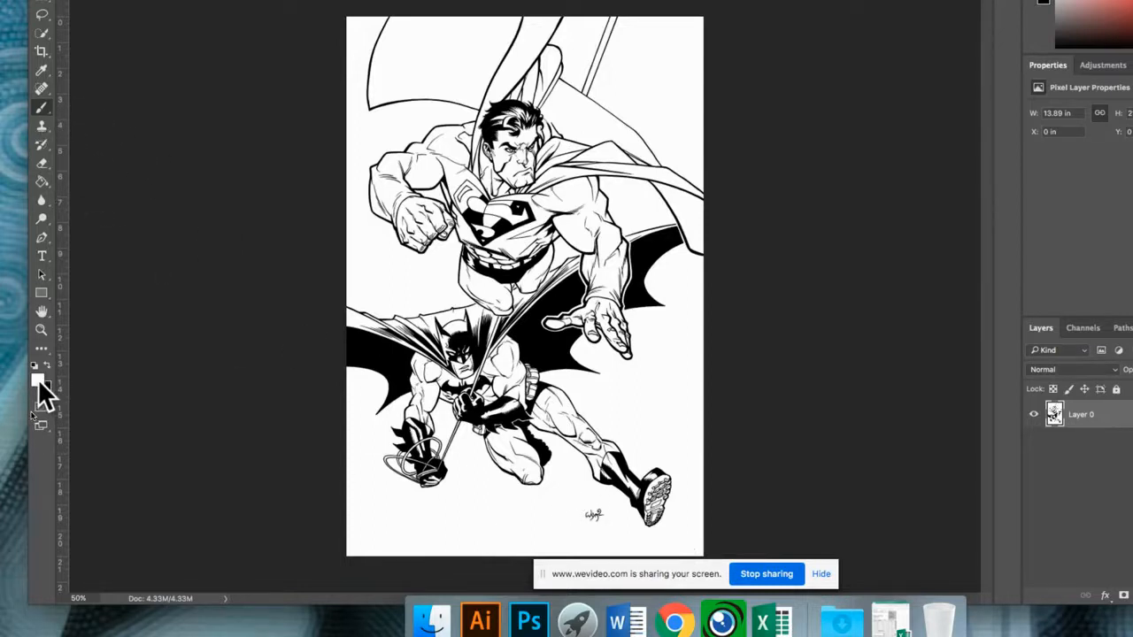
# Duplicate Layer 0 and duplicate that copy again, keeping the suggested layer names.
pyautogui.moveTo(543, 520); pyautogui.dragTo(605, 516)
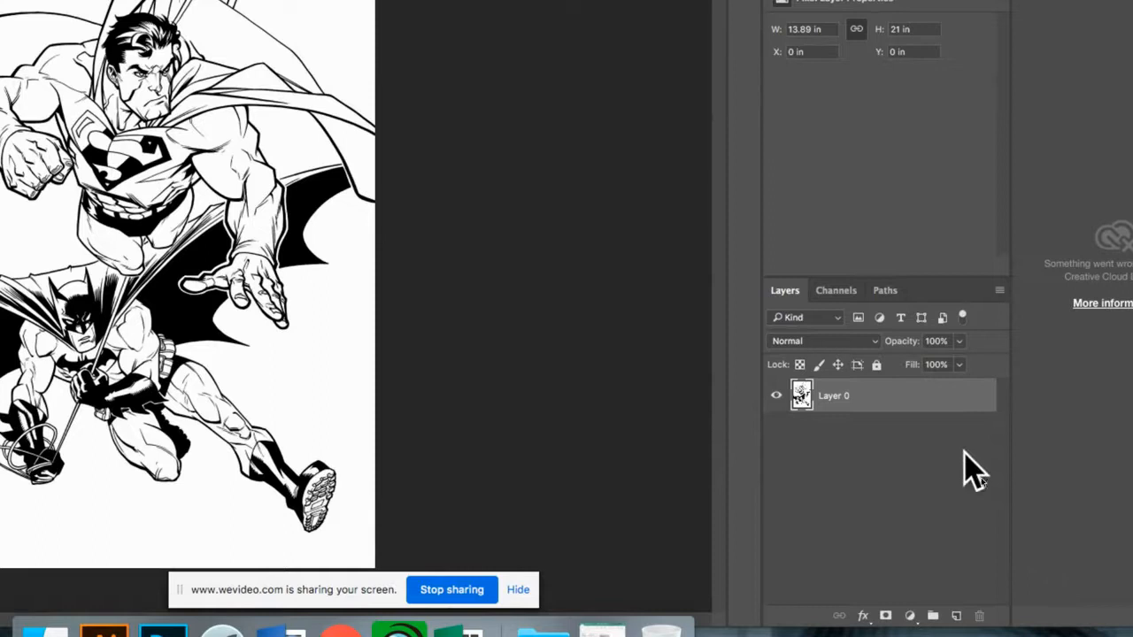
pyautogui.rightClick(828, 398)
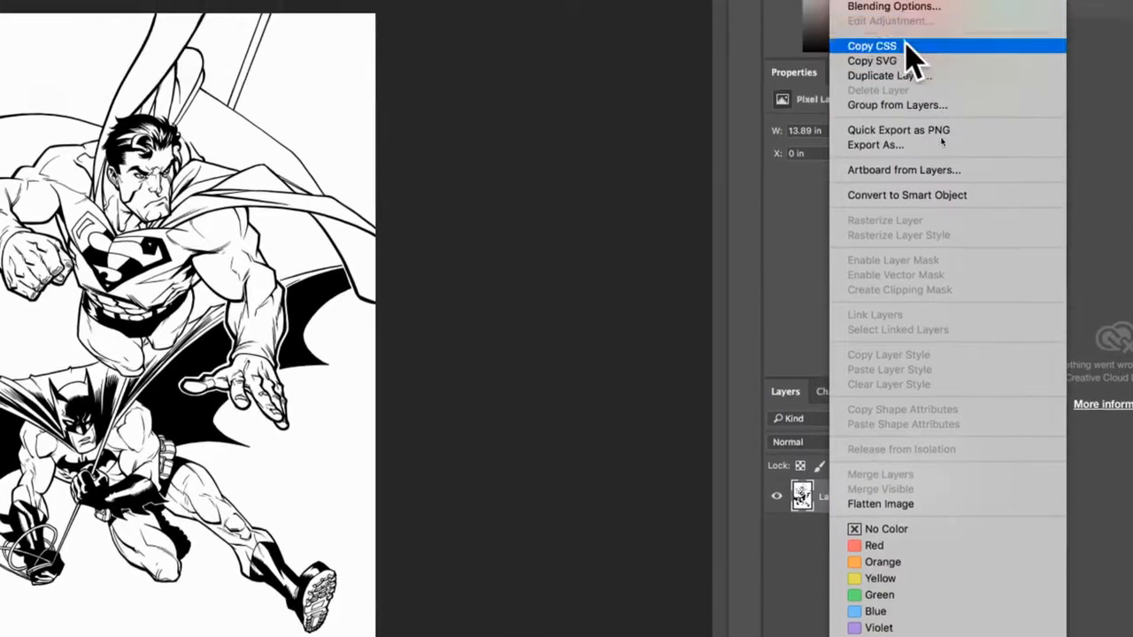
pyautogui.click(883, 34)
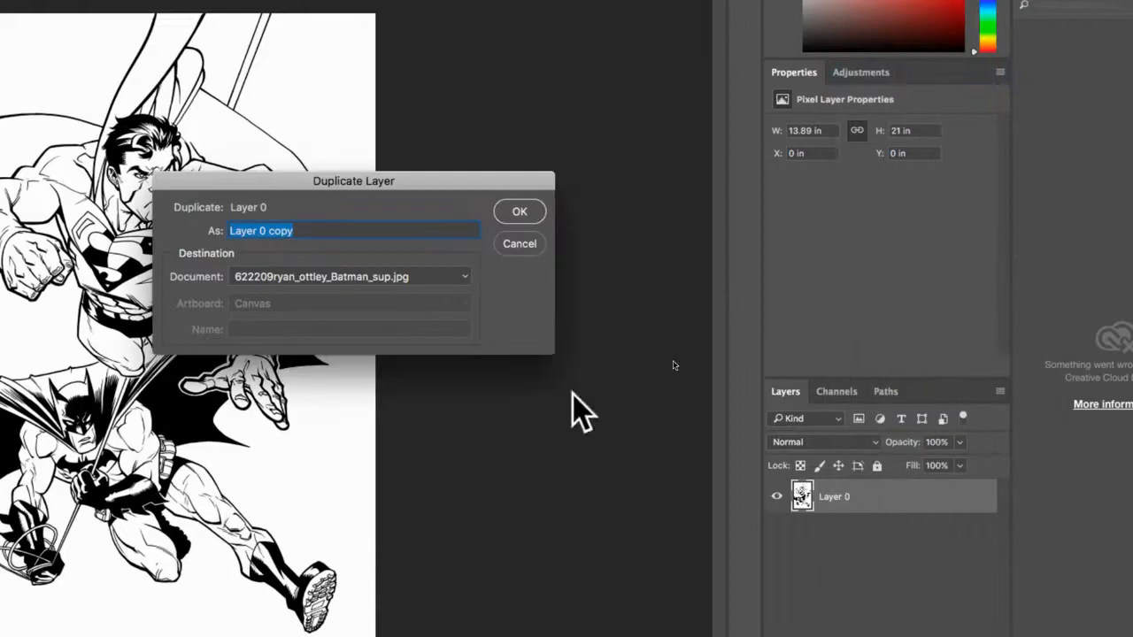
pyautogui.click(519, 212)
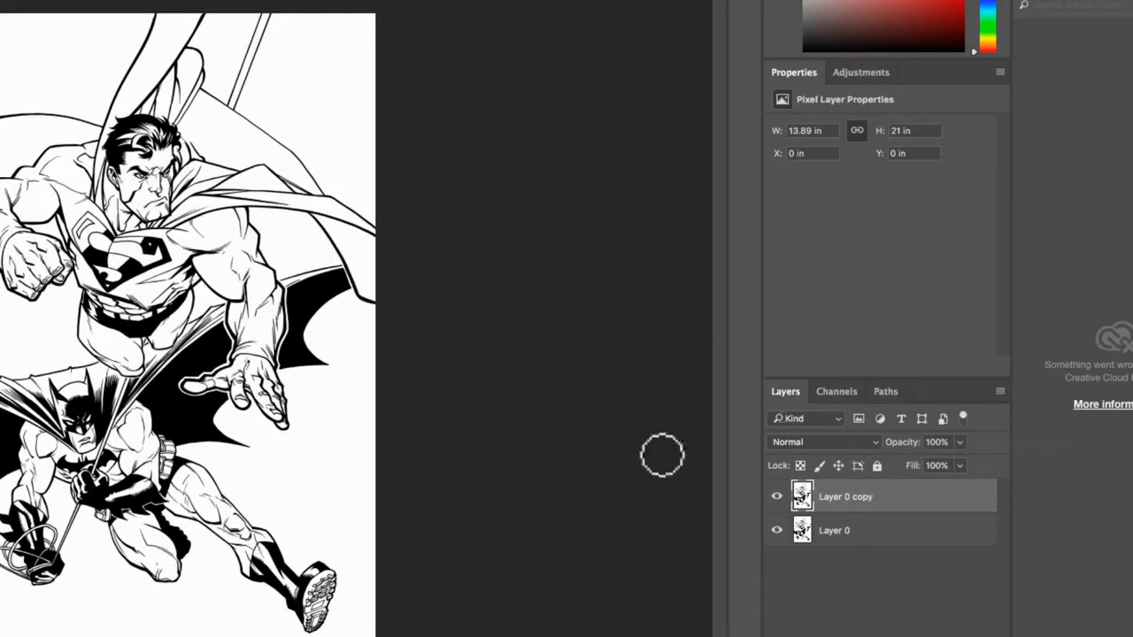
pyautogui.rightClick(855, 498)
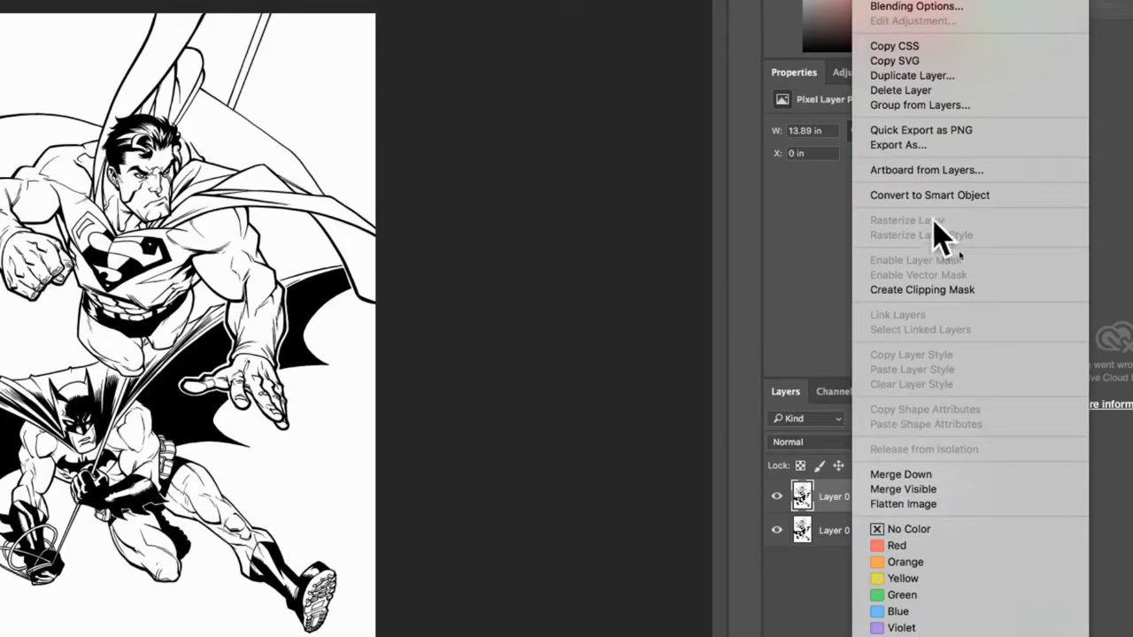
pyautogui.click(903, 75)
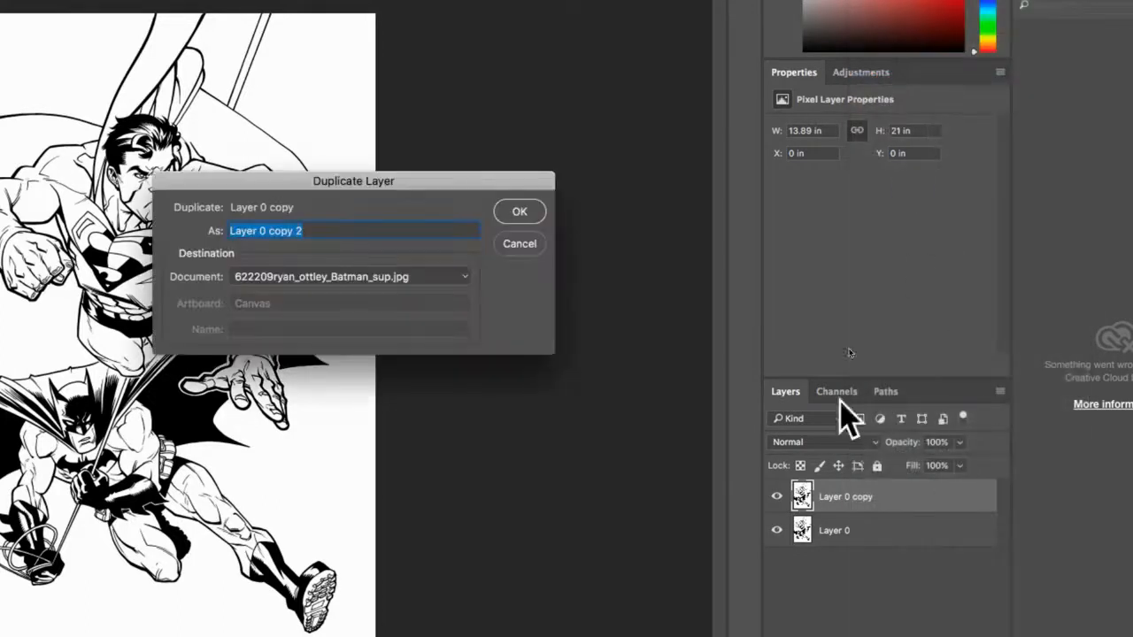
pyautogui.click(523, 214)
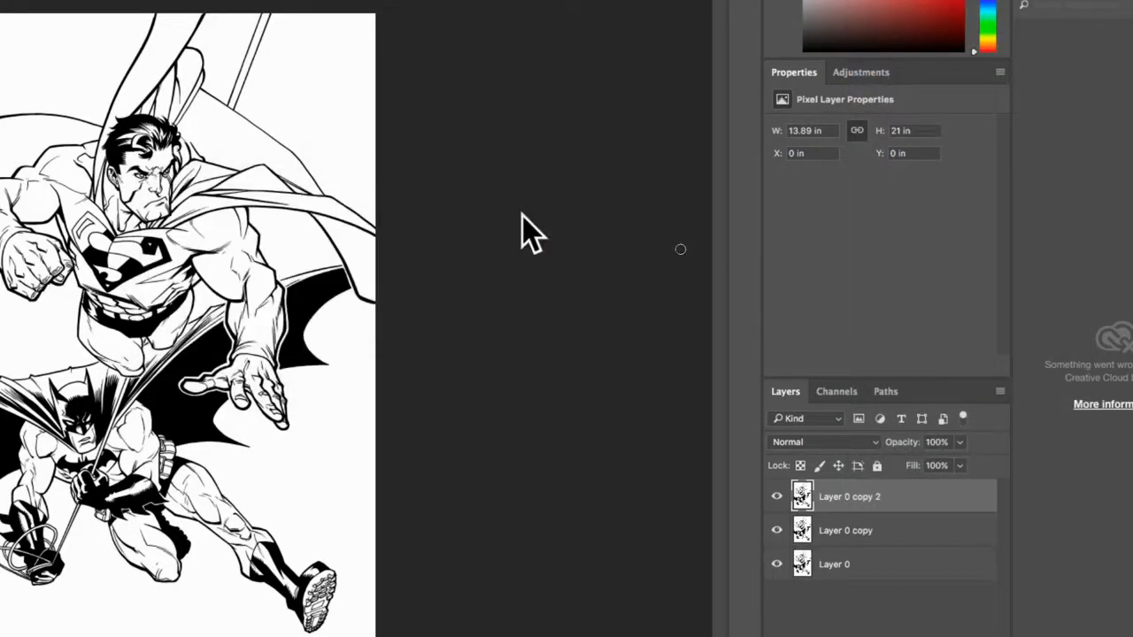
# Rename the uppermost layer copy as LINES and the copy beneath it as COLOR.
pyautogui.doubleClick(855, 497)
pyautogui.write('LINES')
pyautogui.click(857, 535)
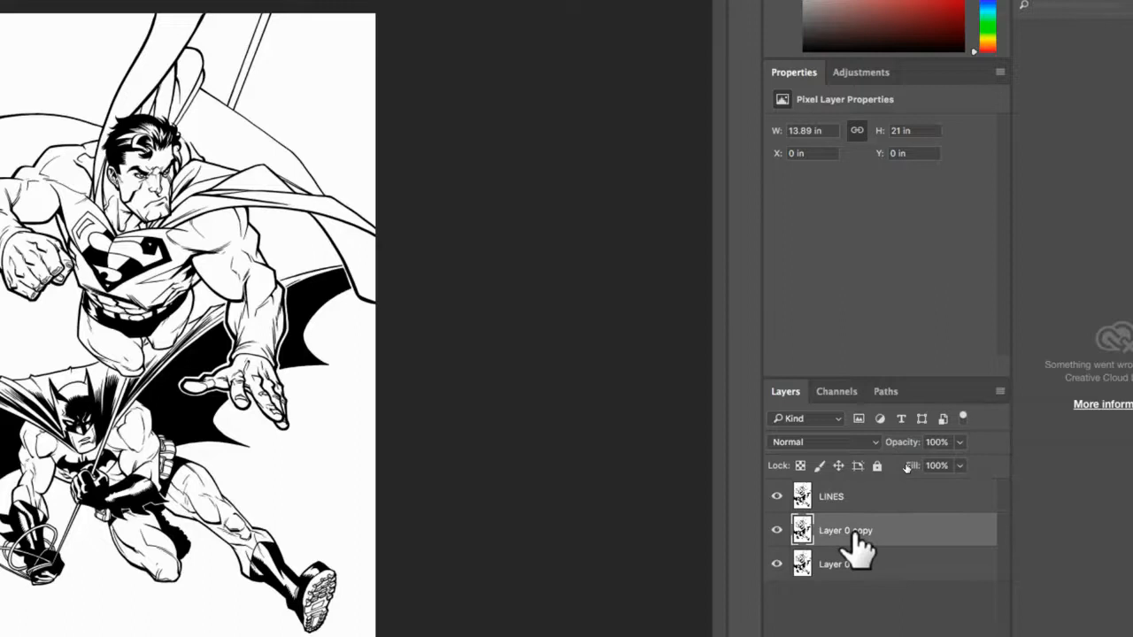
pyautogui.doubleClick(854, 531)
pyautogui.write('COLOR')
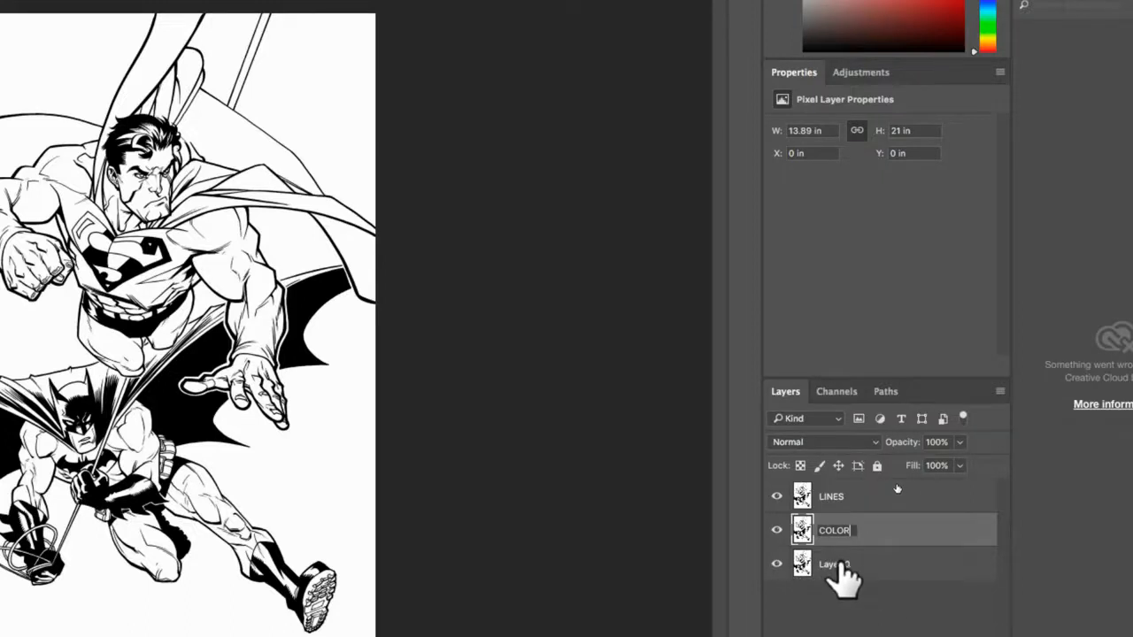
pyautogui.click(988, 445)
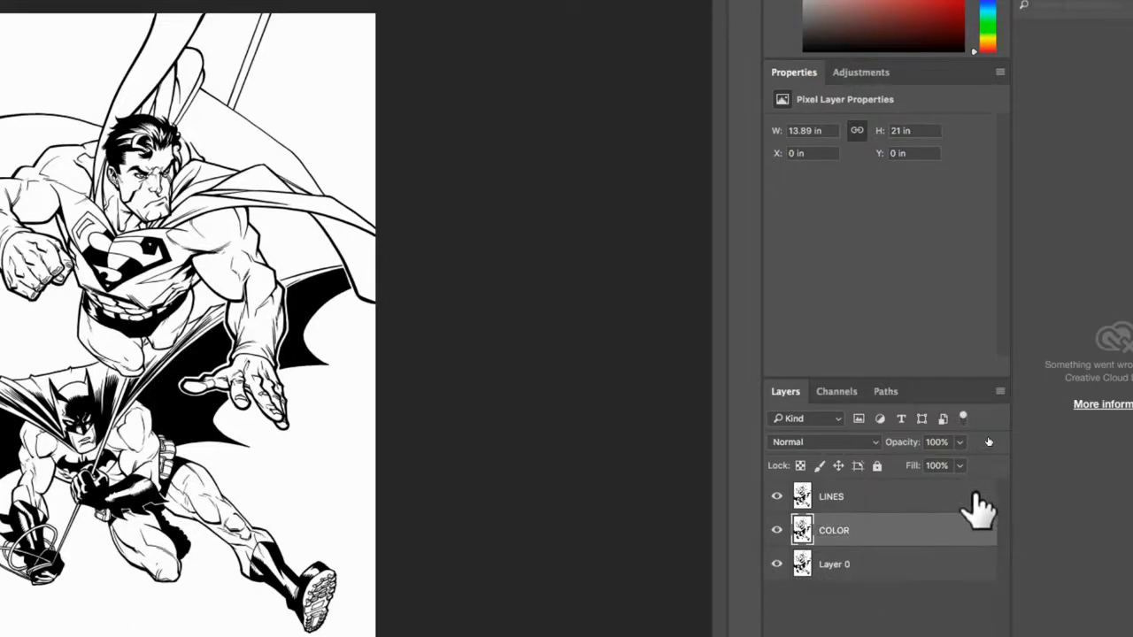
pyautogui.hotkey('alt', ']')
pyautogui.doubleClick(973, 512)
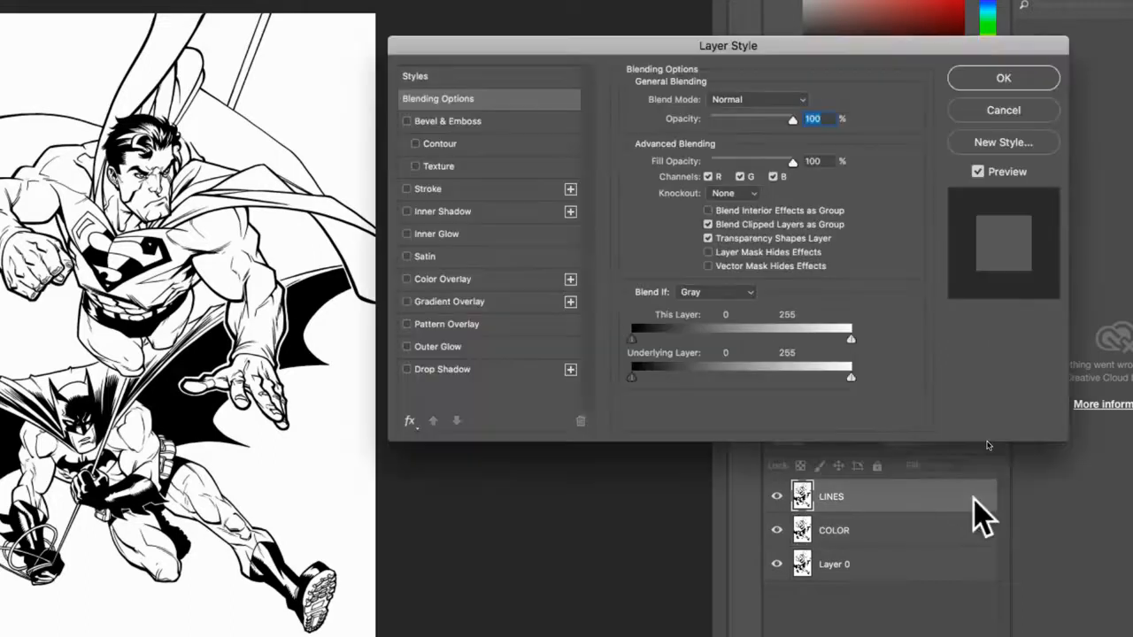
pyautogui.click(1022, 106)
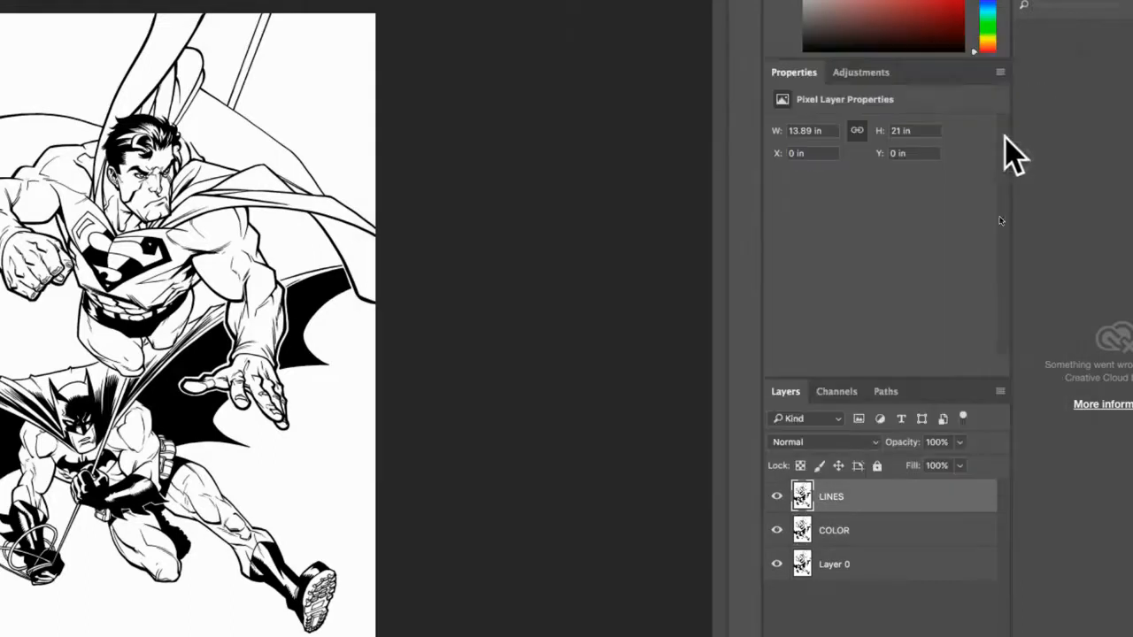
pyautogui.click(877, 466)
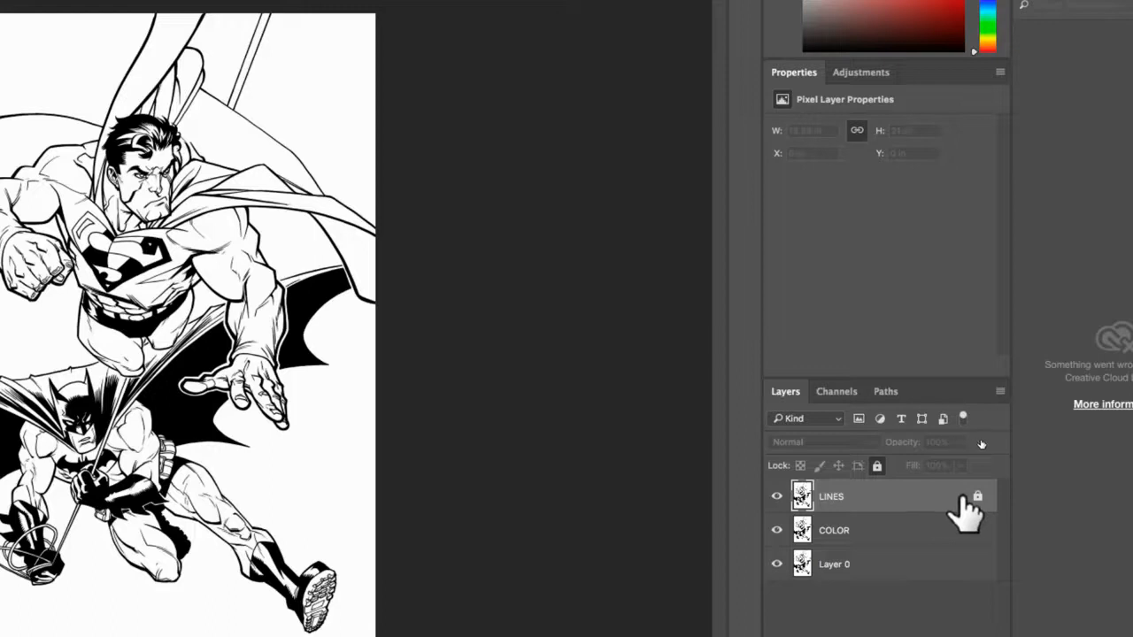
pyautogui.click(877, 467)
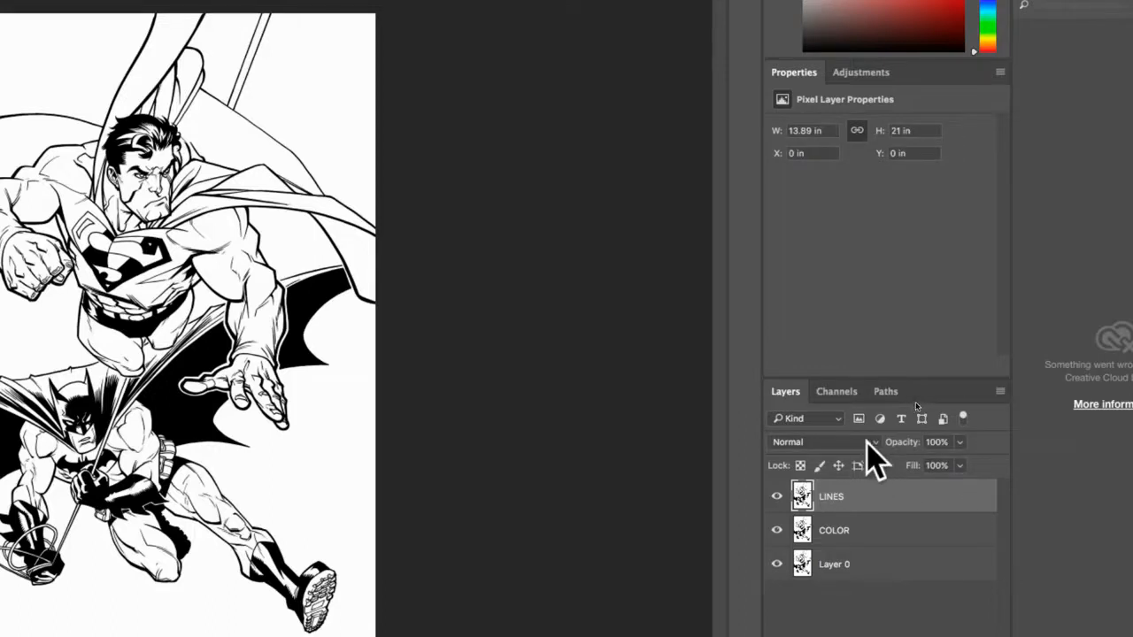
# Set the LINES layer's blend mode to Multiply and lock it completely, and make COLOR the active layer.
pyautogui.click(875, 443)
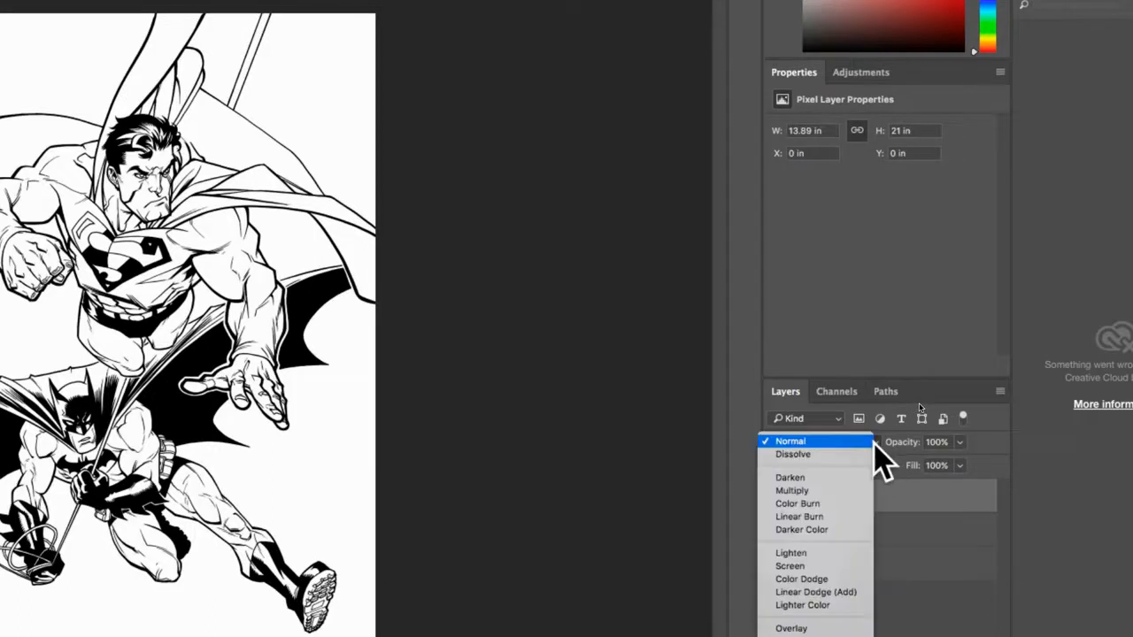
pyautogui.click(825, 490)
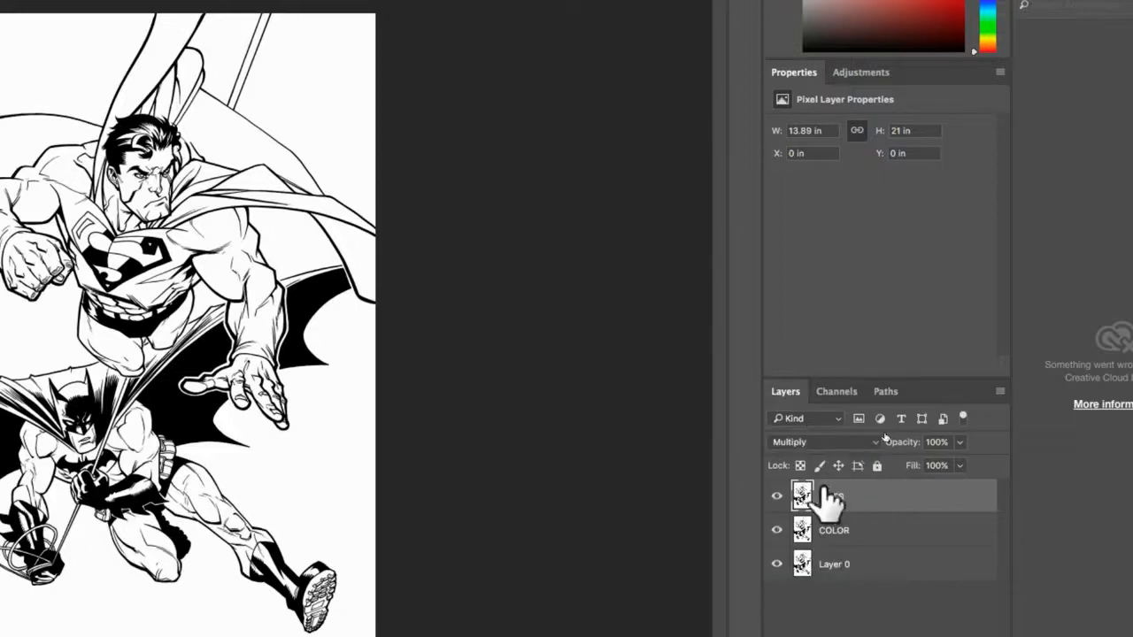
pyautogui.click(877, 466)
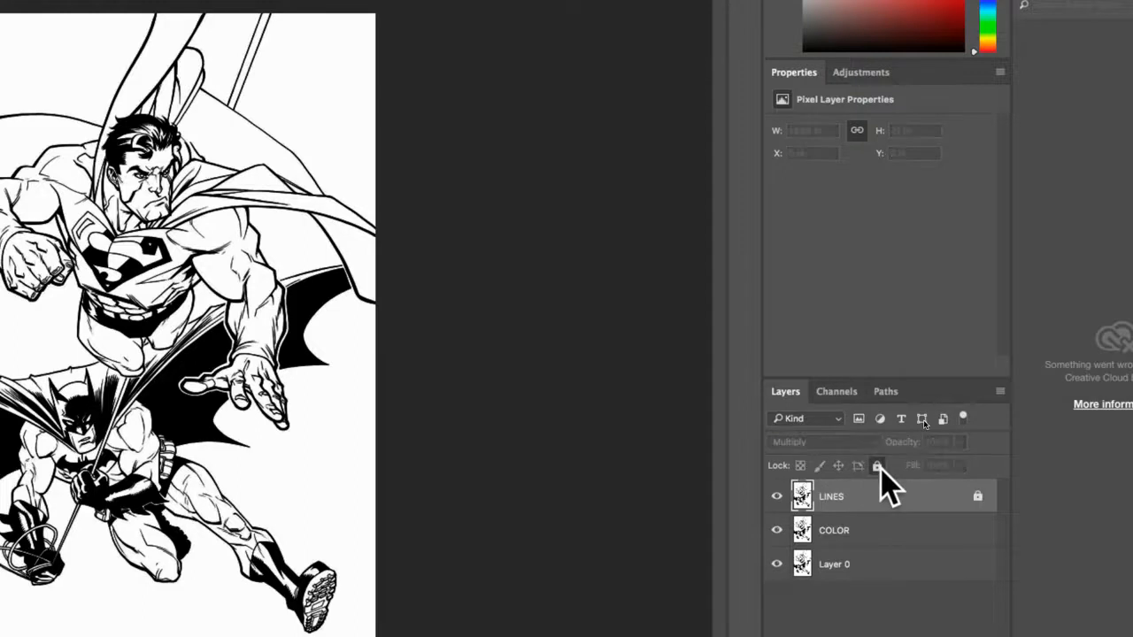
pyautogui.click(869, 533)
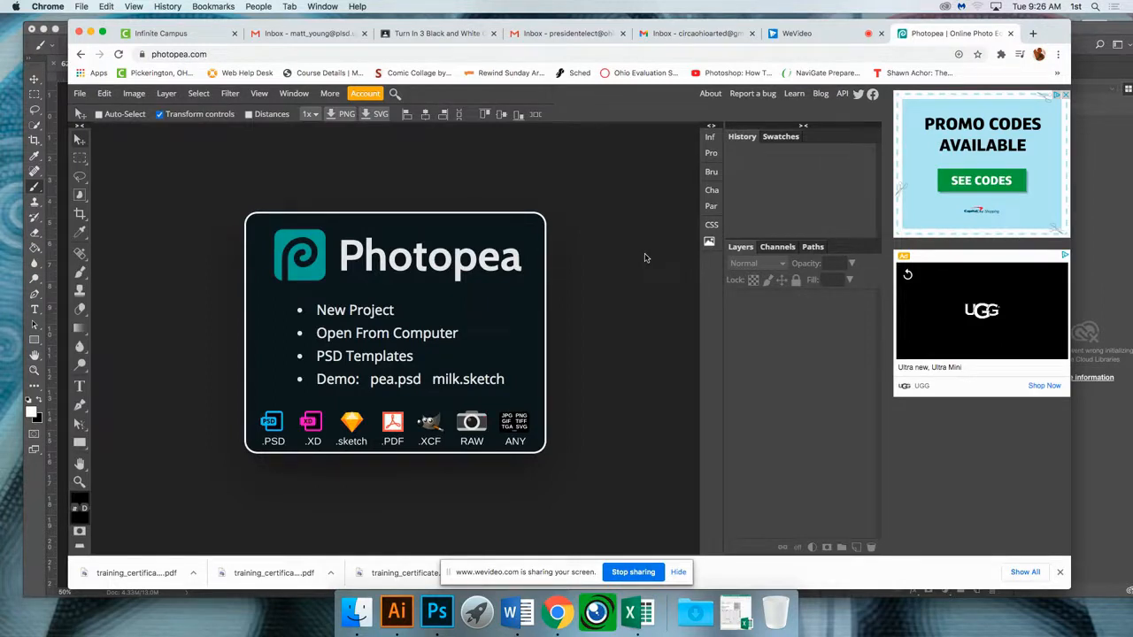
# Switch to Photopea and open 622209ryan_ottley_Batman_sup.jpg from the ORANGE AAC drive.
pyautogui.click(352, 337)
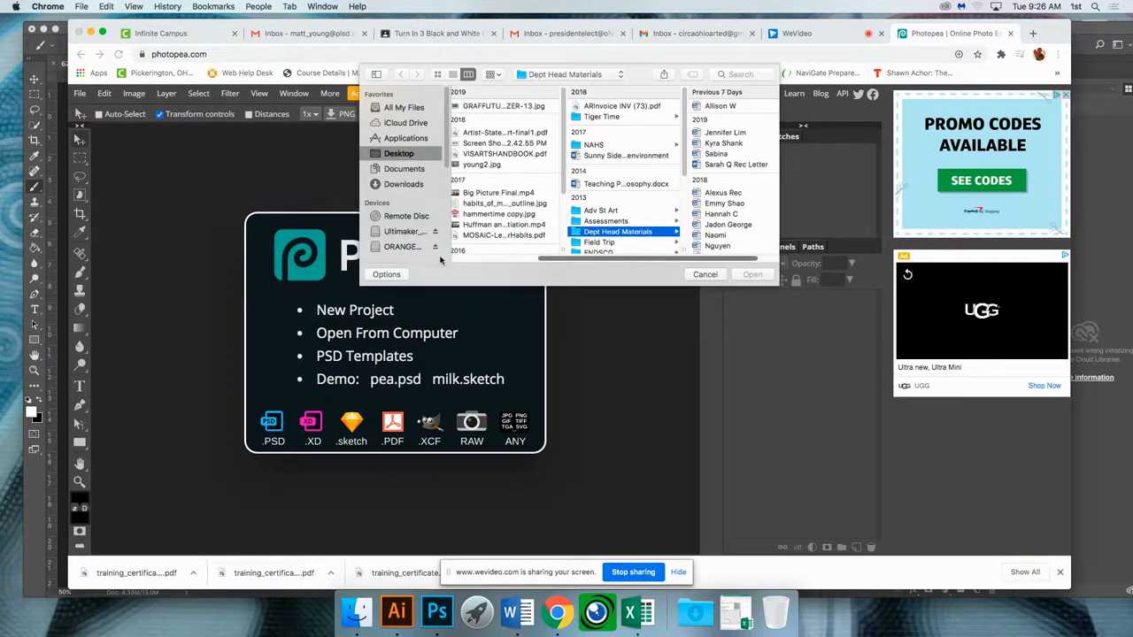
pyautogui.click(403, 248)
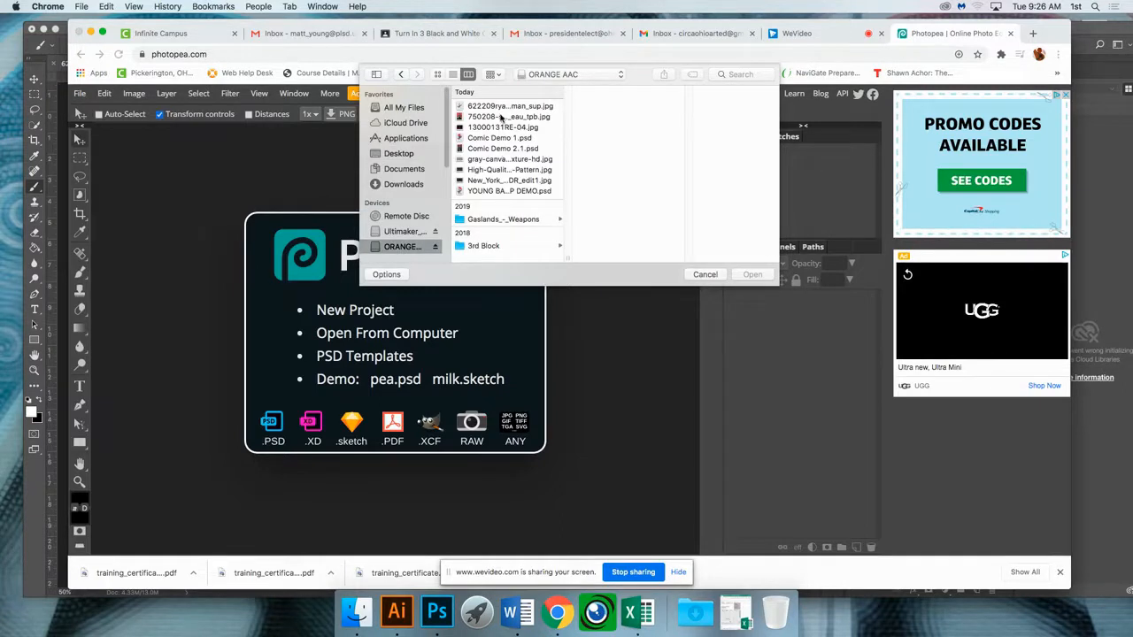
pyautogui.click(488, 108)
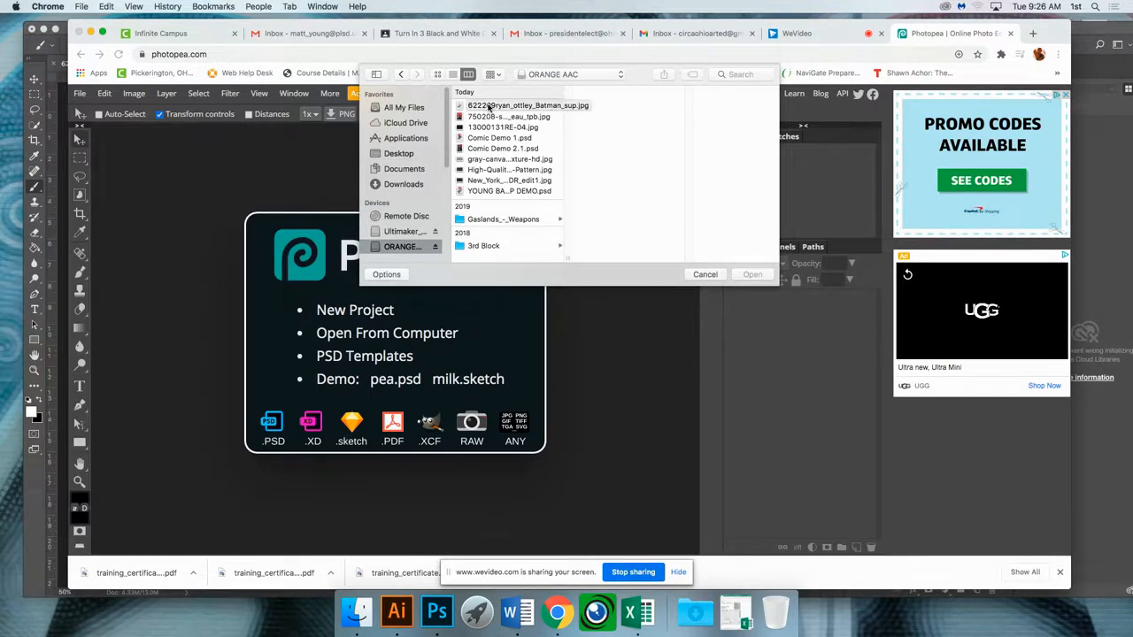
pyautogui.click(746, 276)
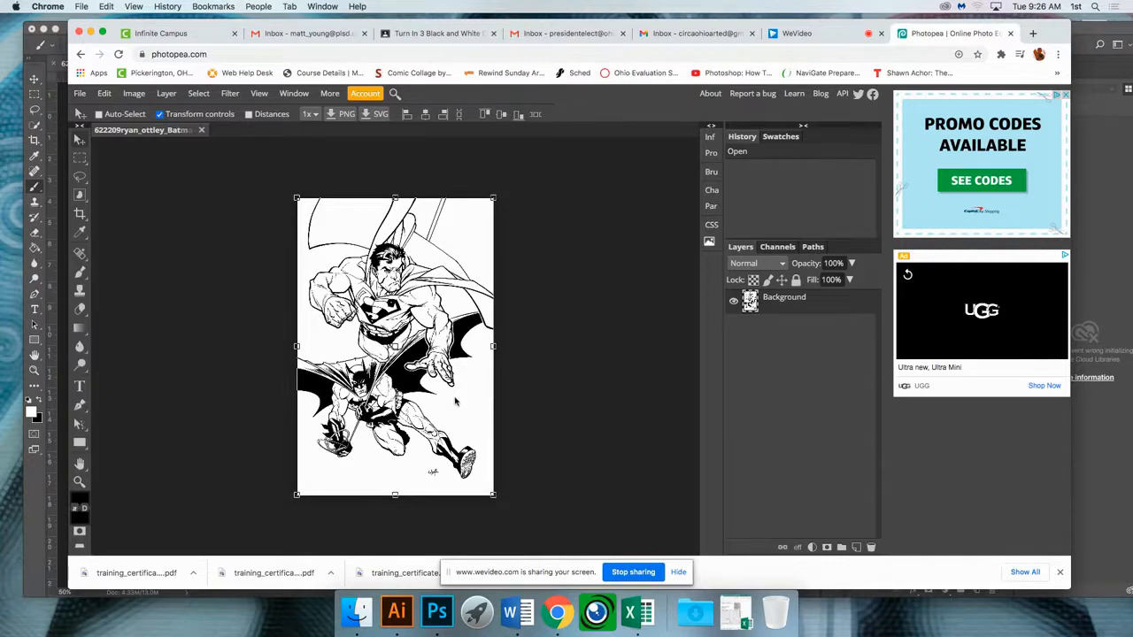
pyautogui.click(135, 93)
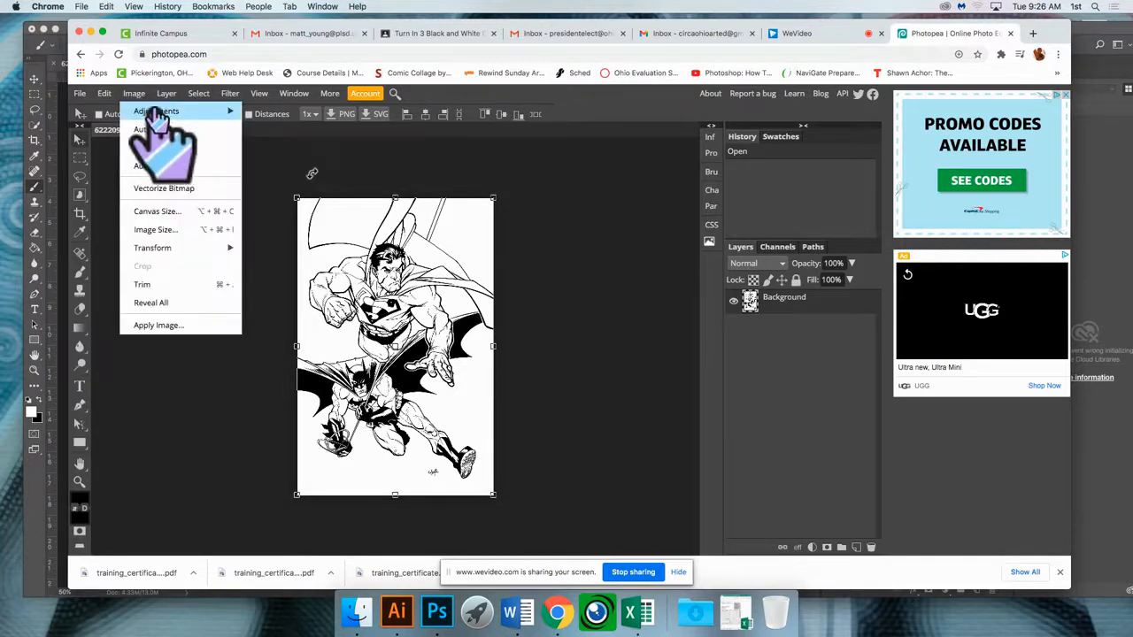
pyautogui.moveTo(158, 114)
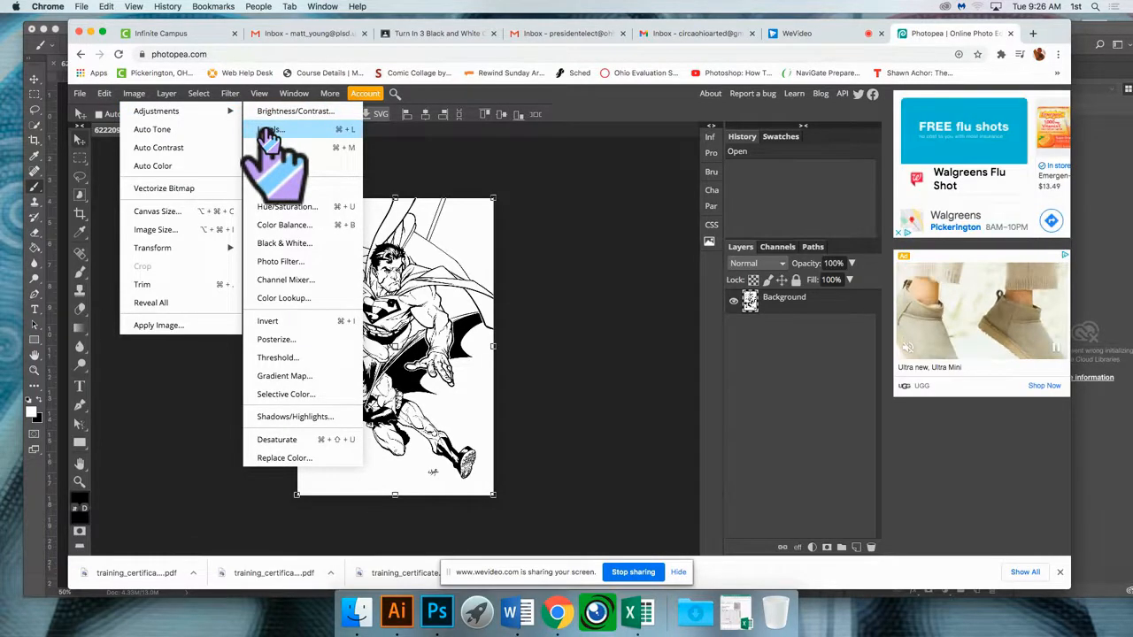
pyautogui.click(597, 200)
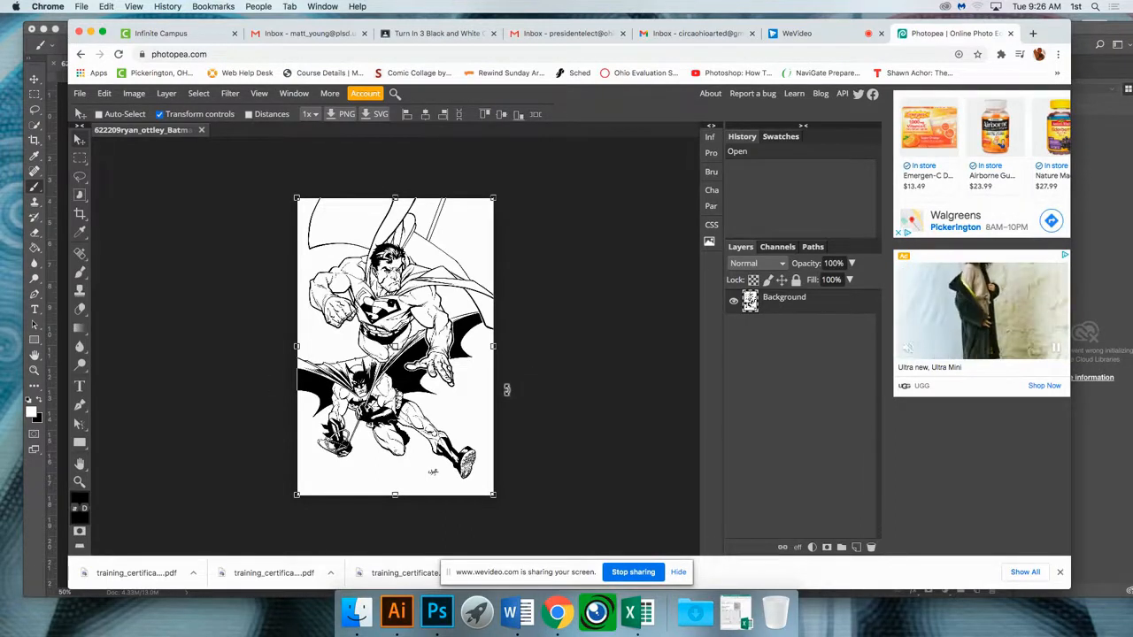
# Paint out the artist's signature near the lower edge of the drawing with the Brush tool in a near-white foreground color.
pyautogui.click(80, 271)
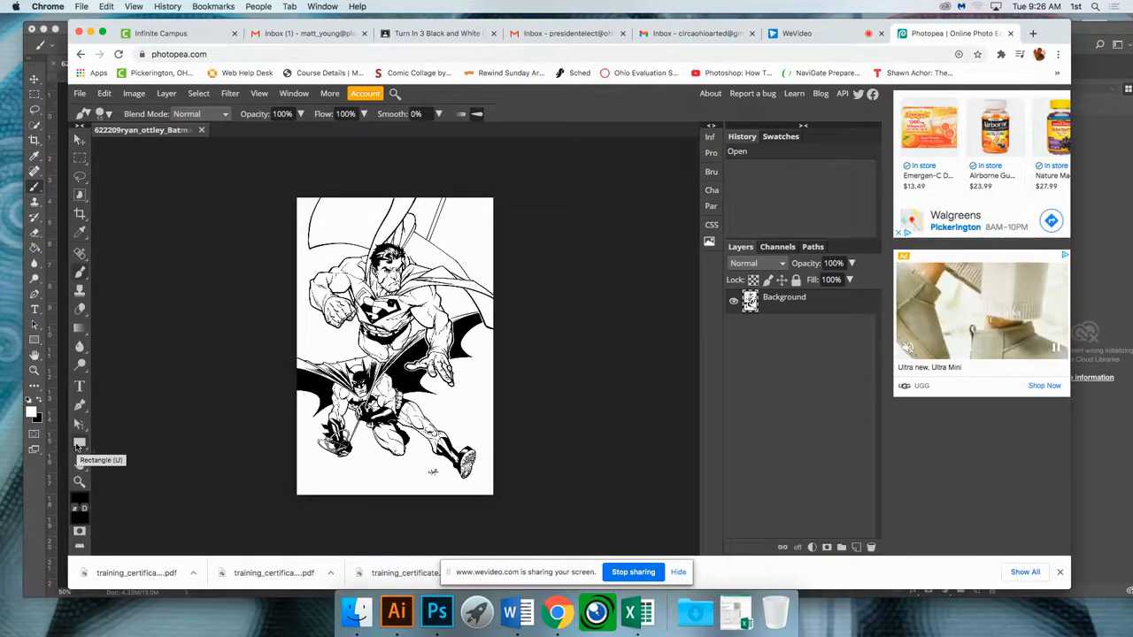
pyautogui.click(79, 509)
pyautogui.click(179, 212)
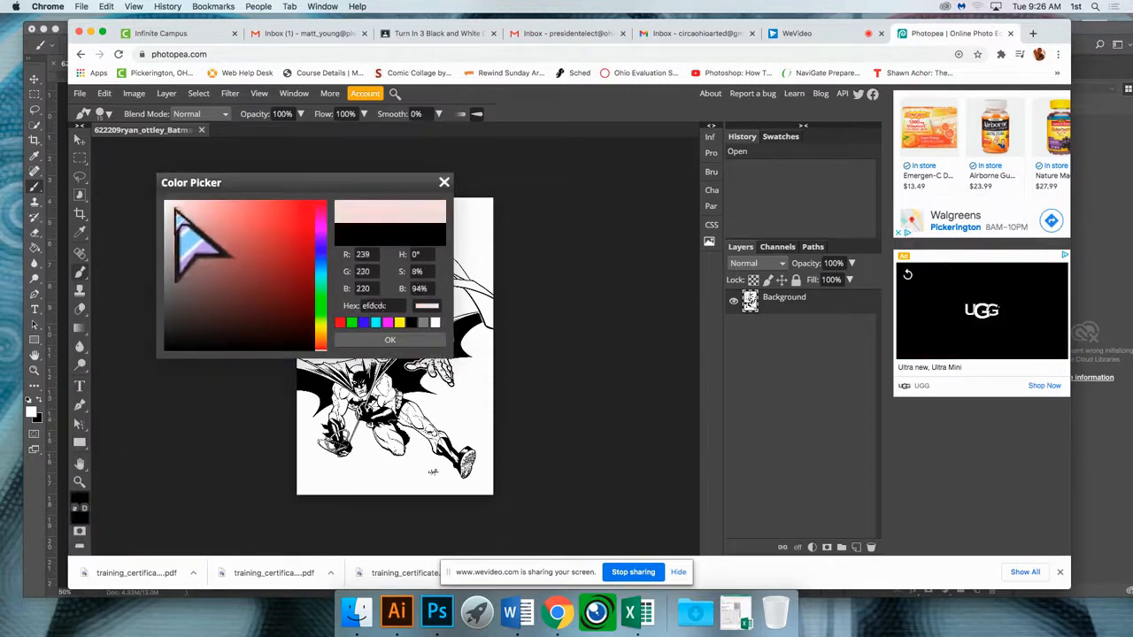
pyautogui.click(389, 340)
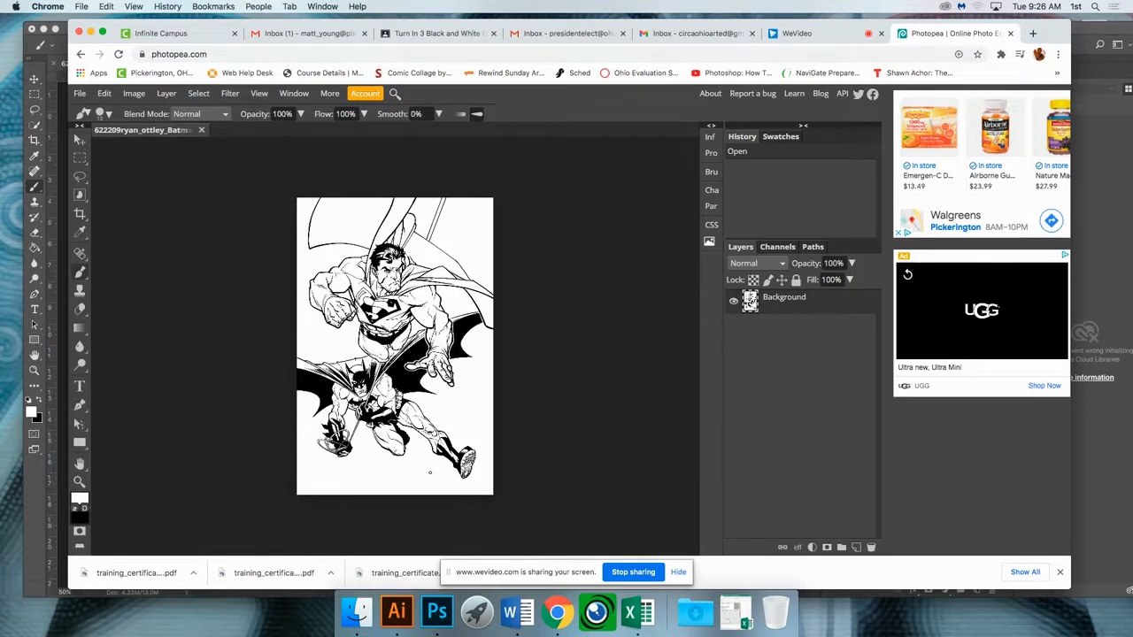
pyautogui.click(429, 475)
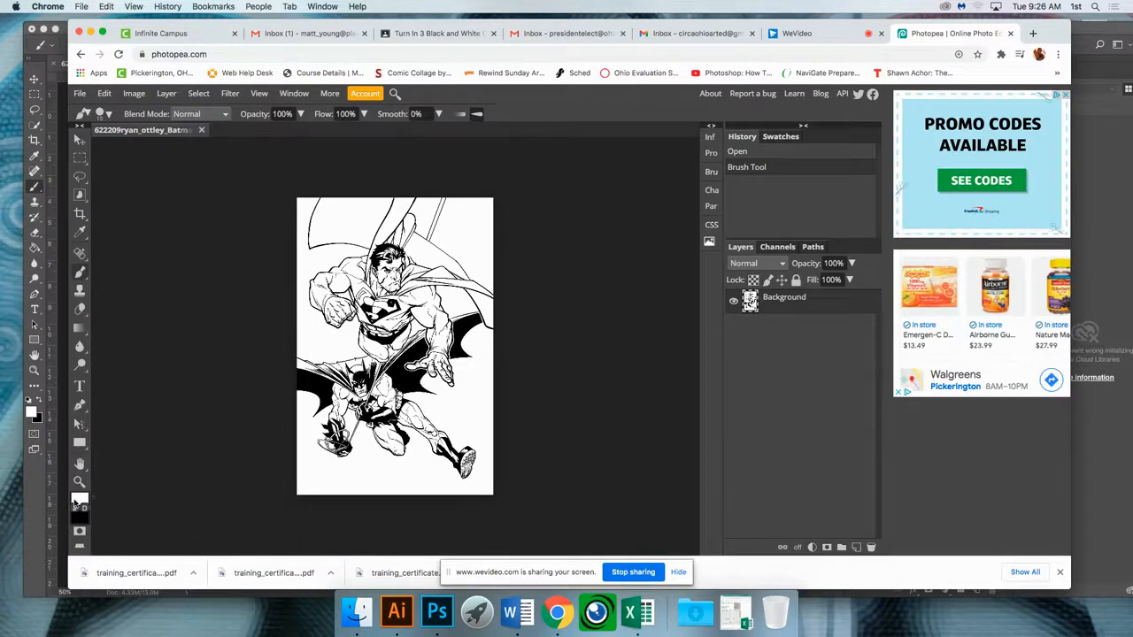
# Duplicate the Background layer and duplicate the resulting copy again.
pyautogui.rightClick(783, 306)
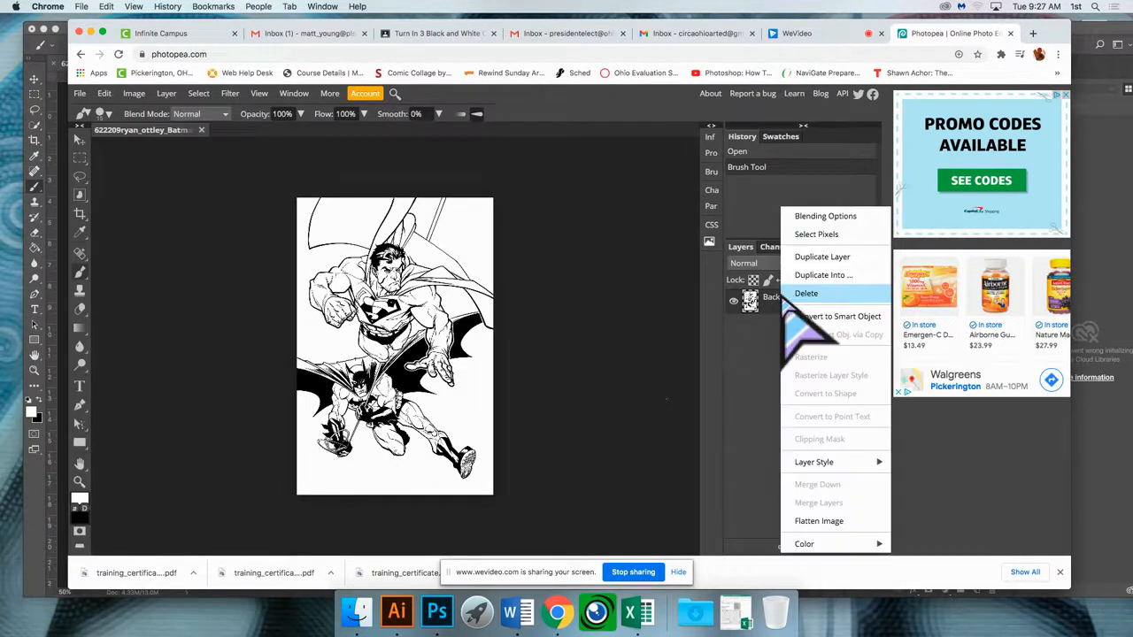
pyautogui.click(822, 257)
pyautogui.rightClick(782, 303)
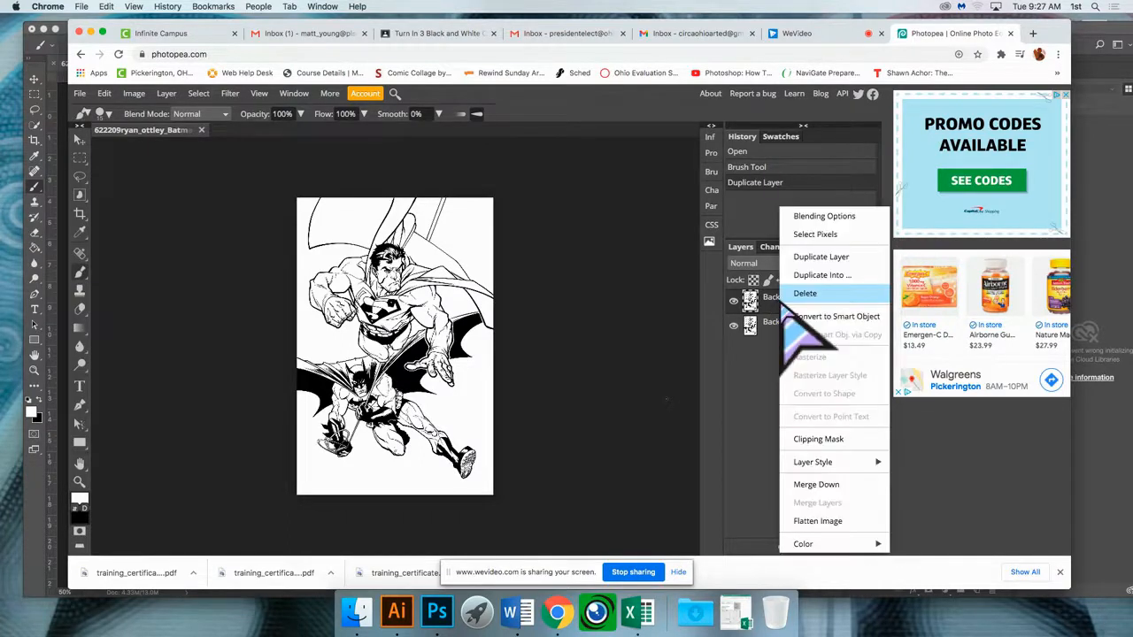
pyautogui.click(821, 258)
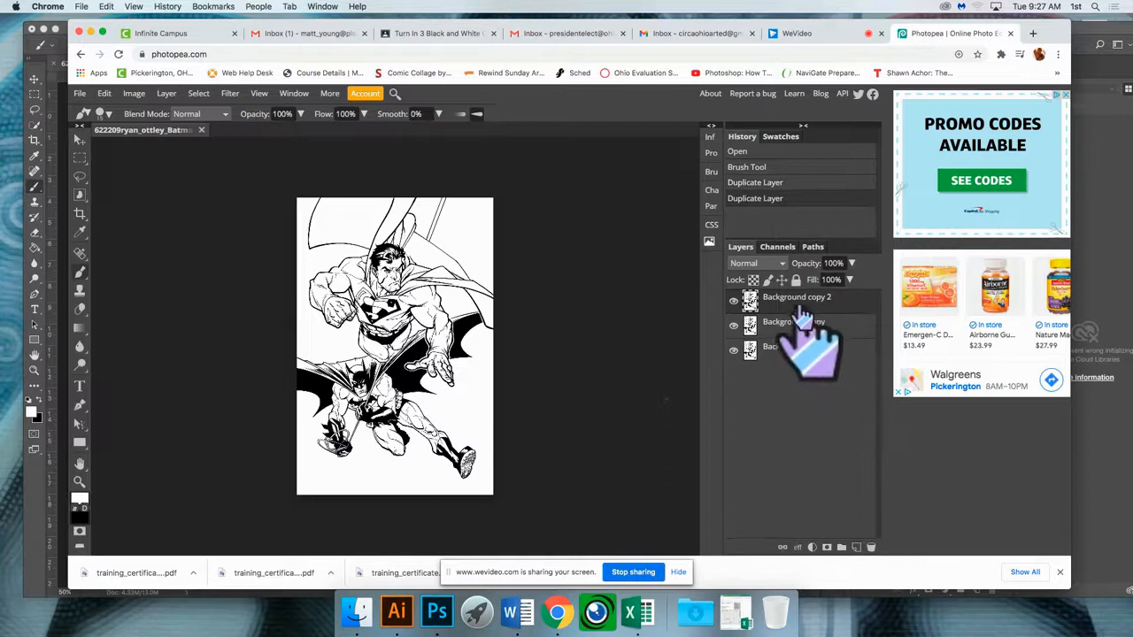
# Rename the uppermost Background copy as LINES and the copy beneath it as COLOR.
pyautogui.doubleClick(796, 300)
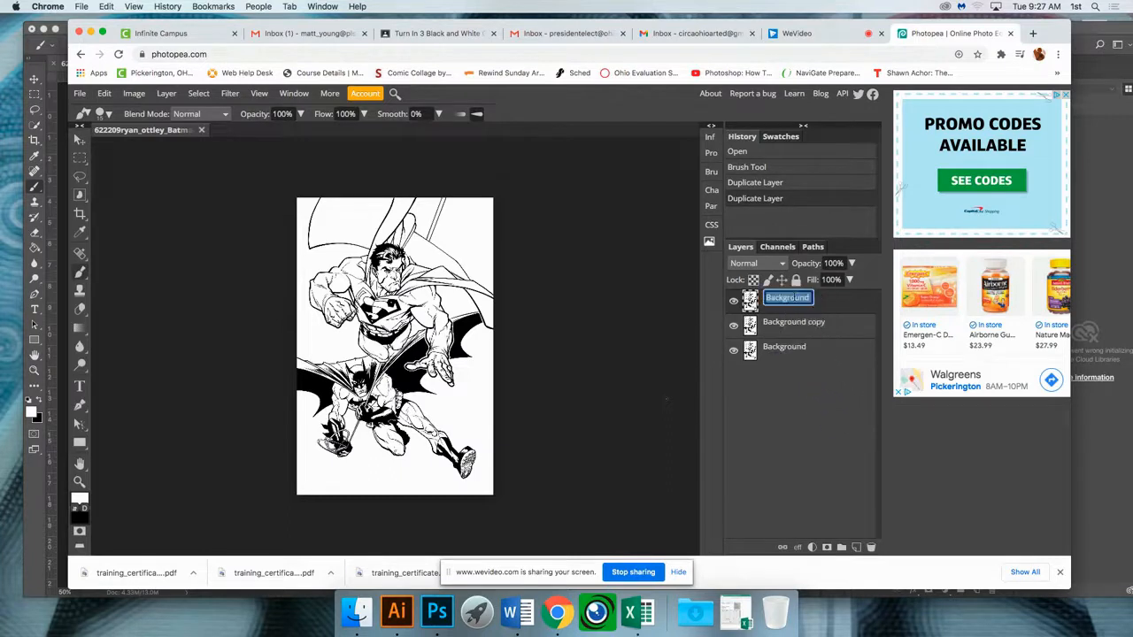
pyautogui.doubleClick(787, 322)
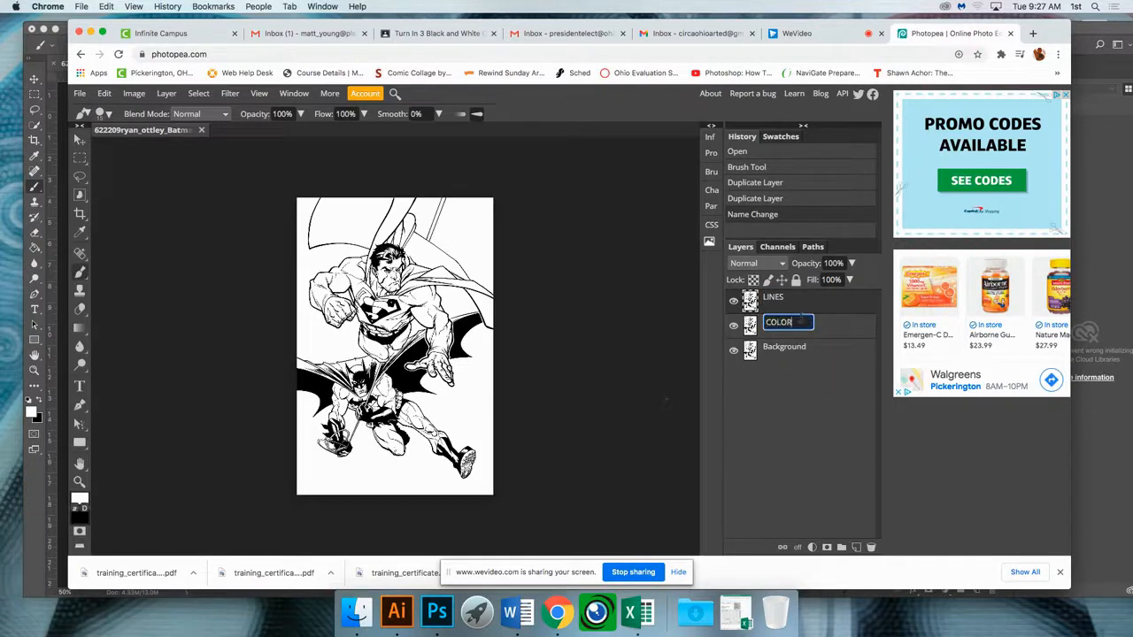
pyautogui.press('Return')
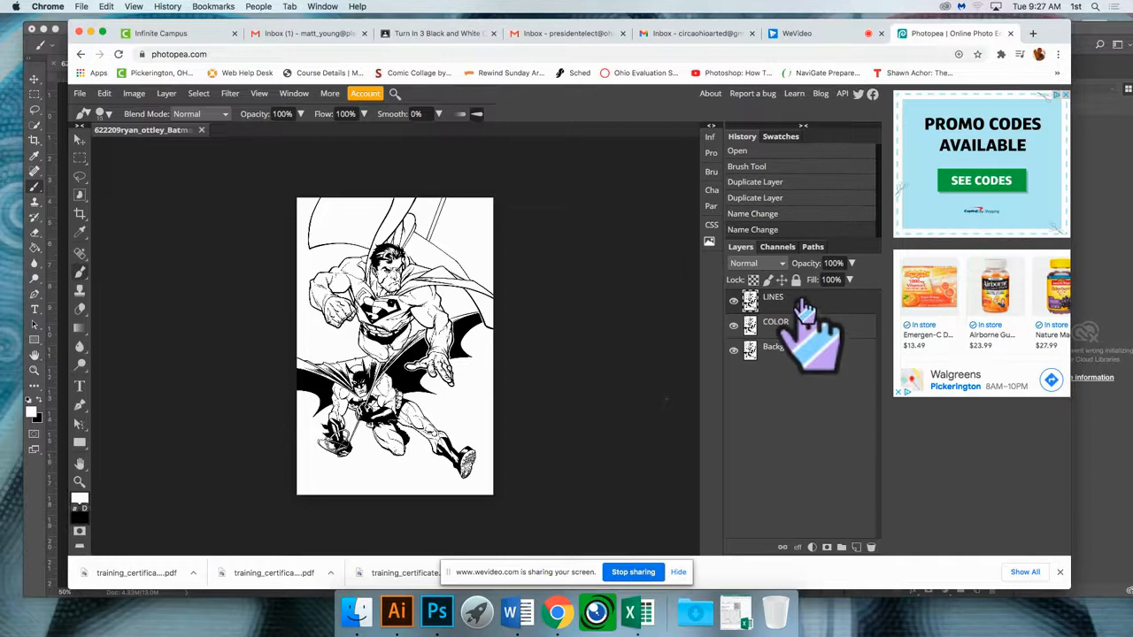
# Set the LINES layer to Multiply blending and lock it completely, with COLOR made the active layer.
pyautogui.click(777, 264)
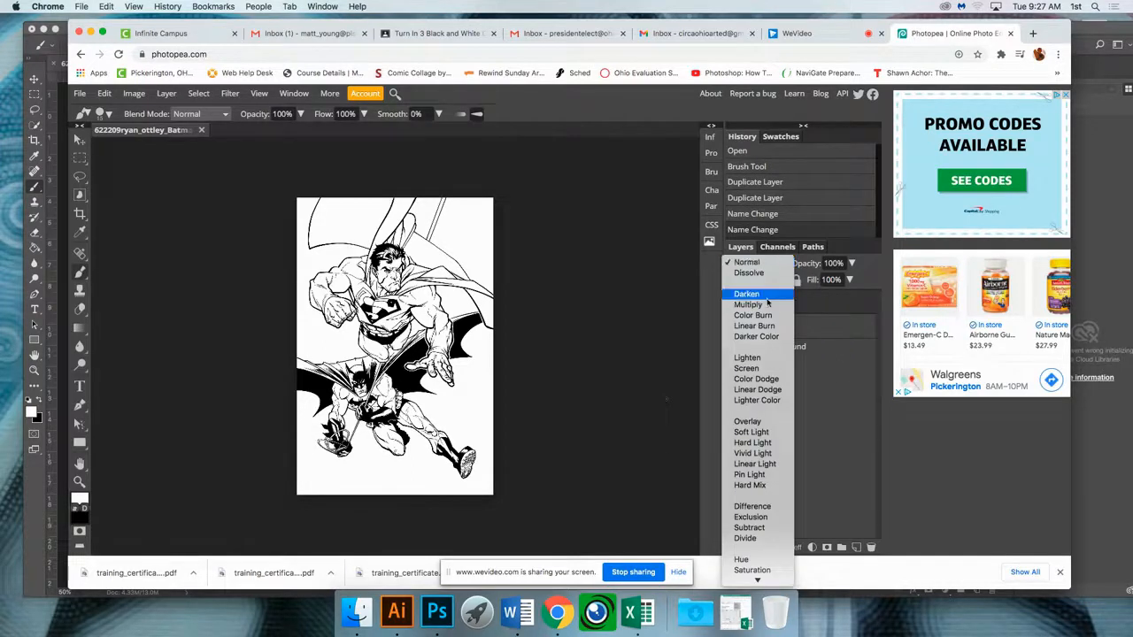
pyautogui.click(767, 305)
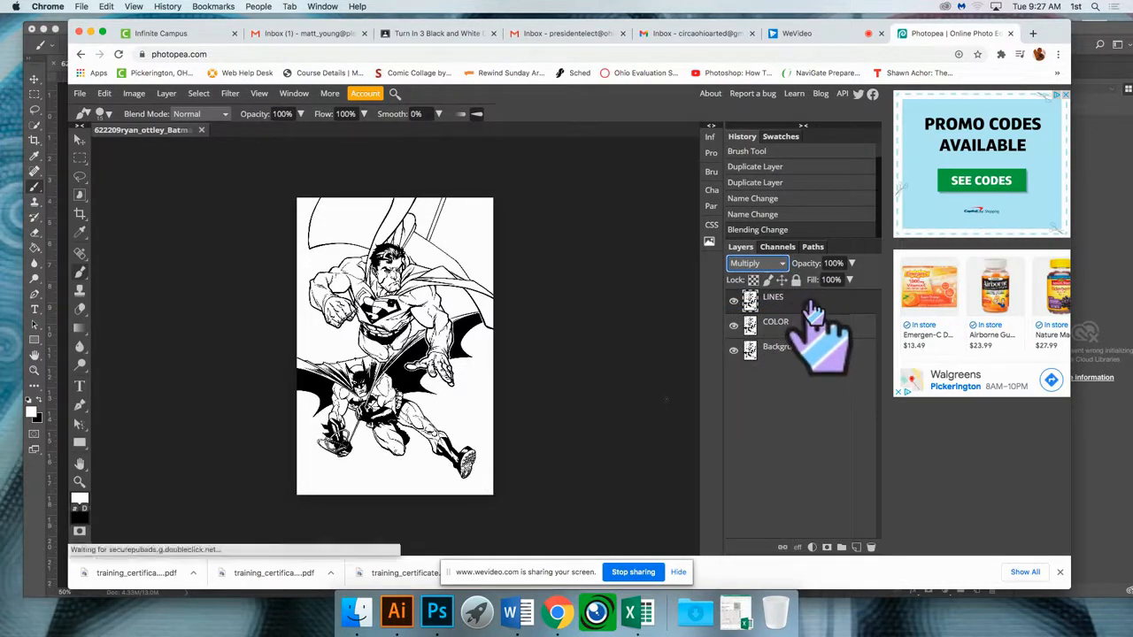
pyautogui.click(796, 280)
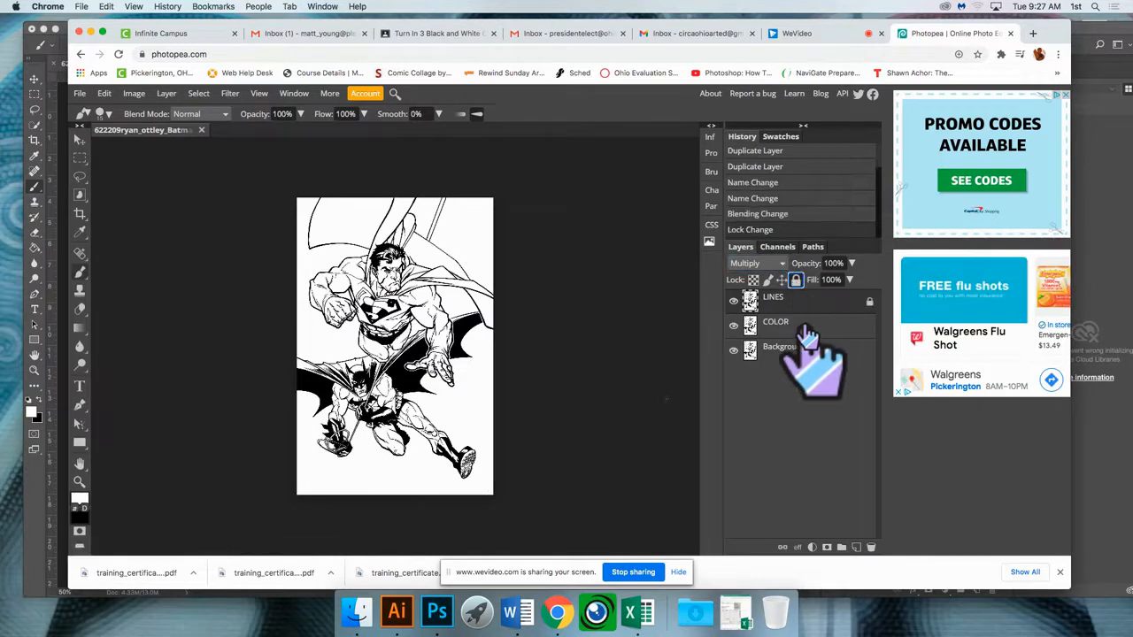
pyautogui.click(805, 330)
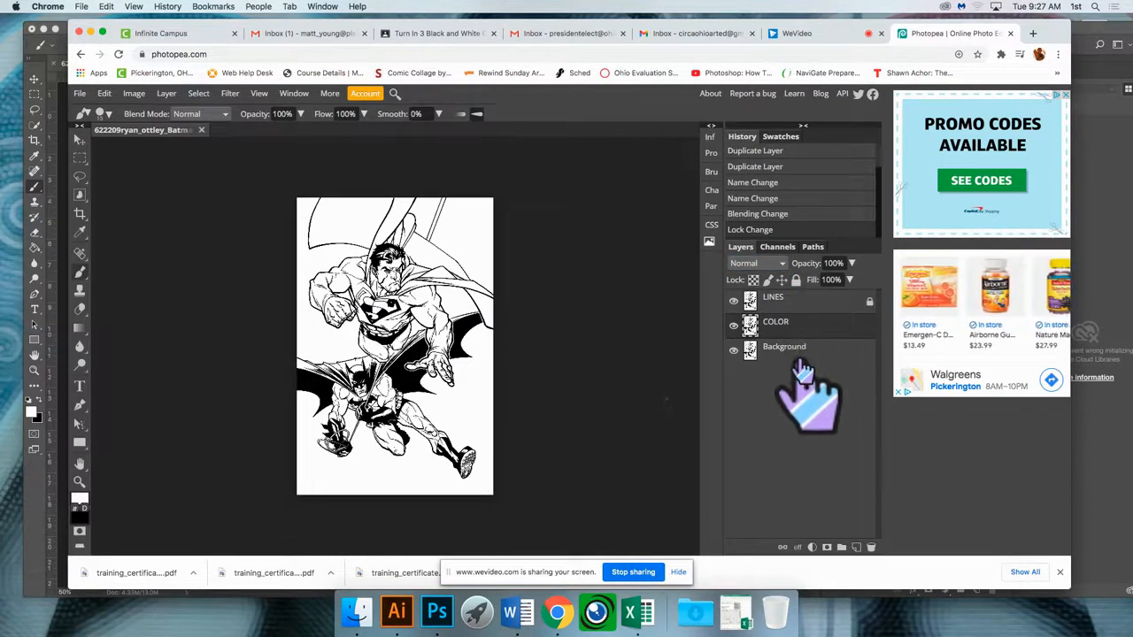